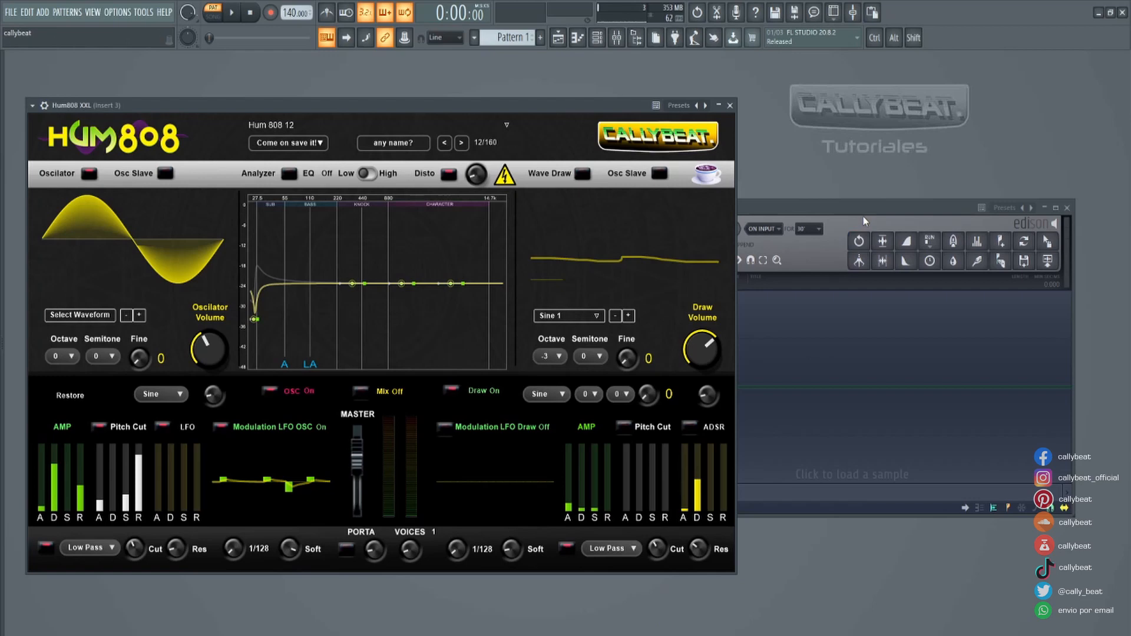
Step: Record a La4 note played on the Hum808 synth into Edison, stopping once the note has decayed
key("b")
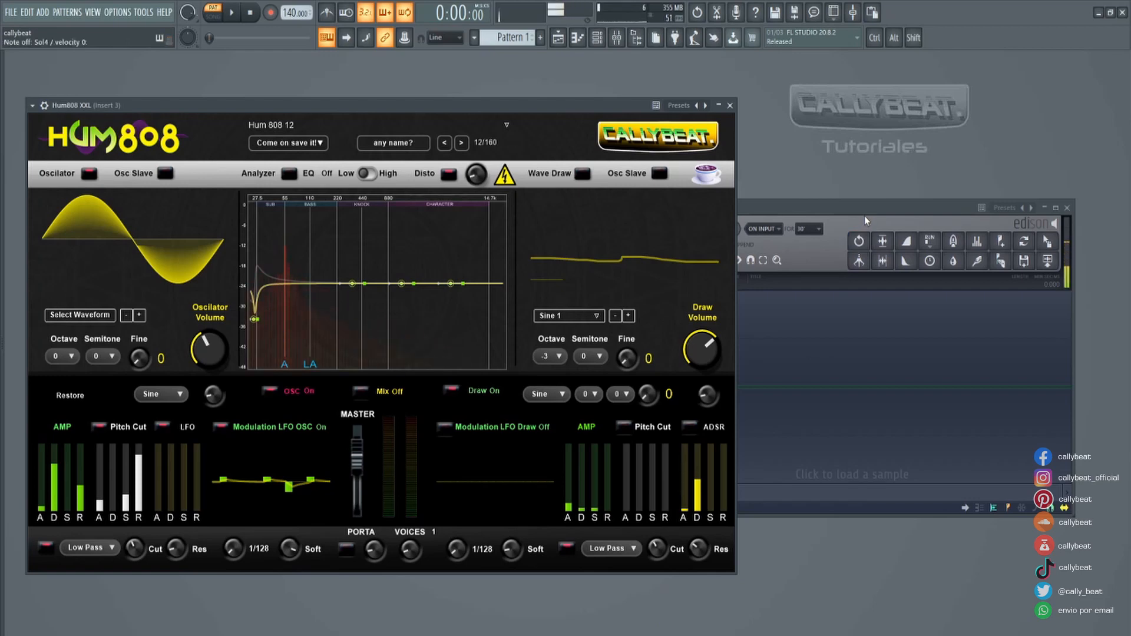
left_click(865, 214)
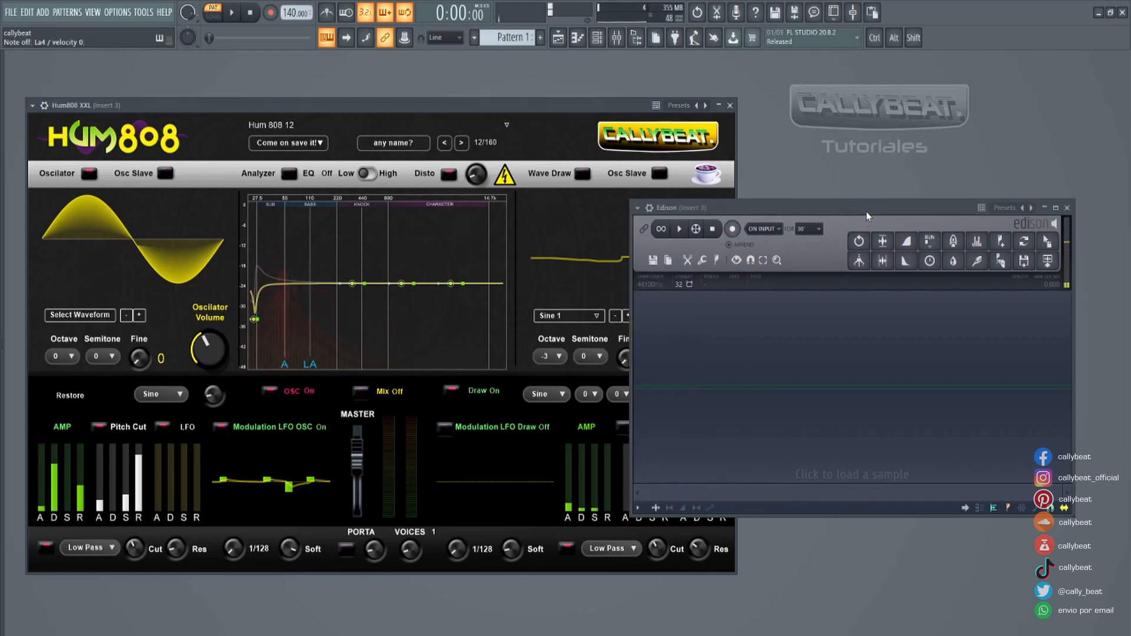
left_click(734, 230)
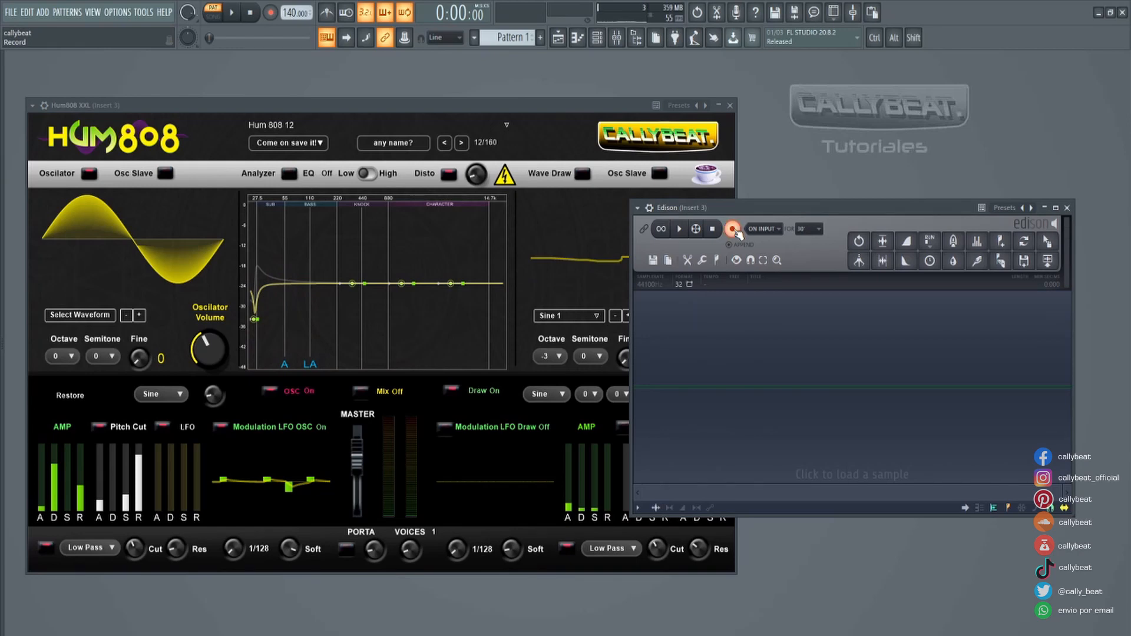
left_click(592, 108)
key("n")
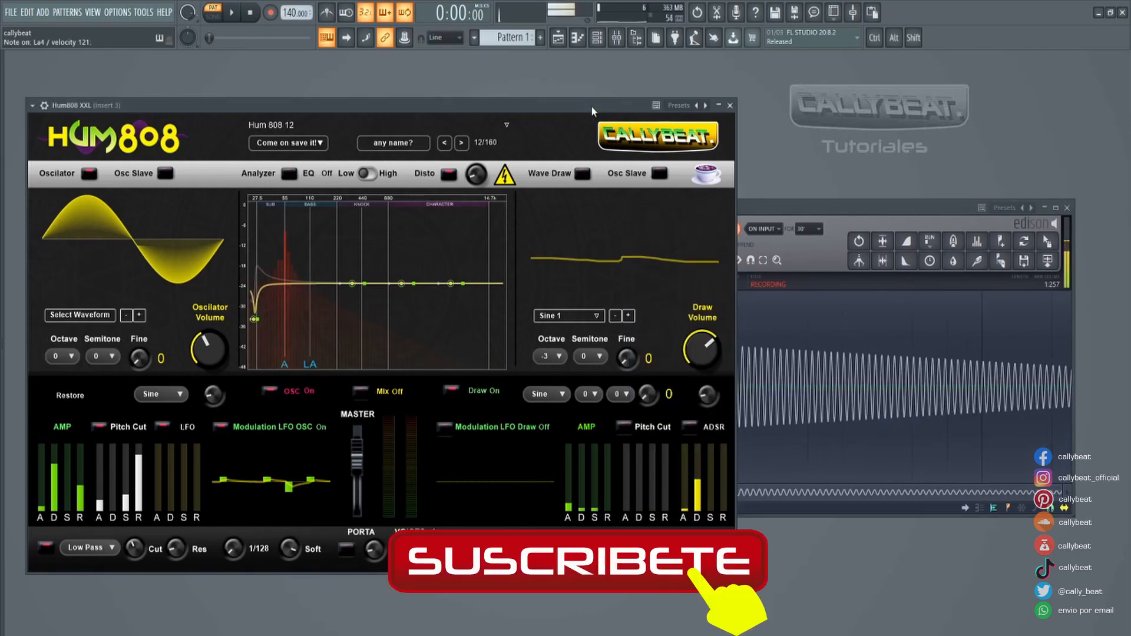
left_click(756, 205)
left_click(733, 230)
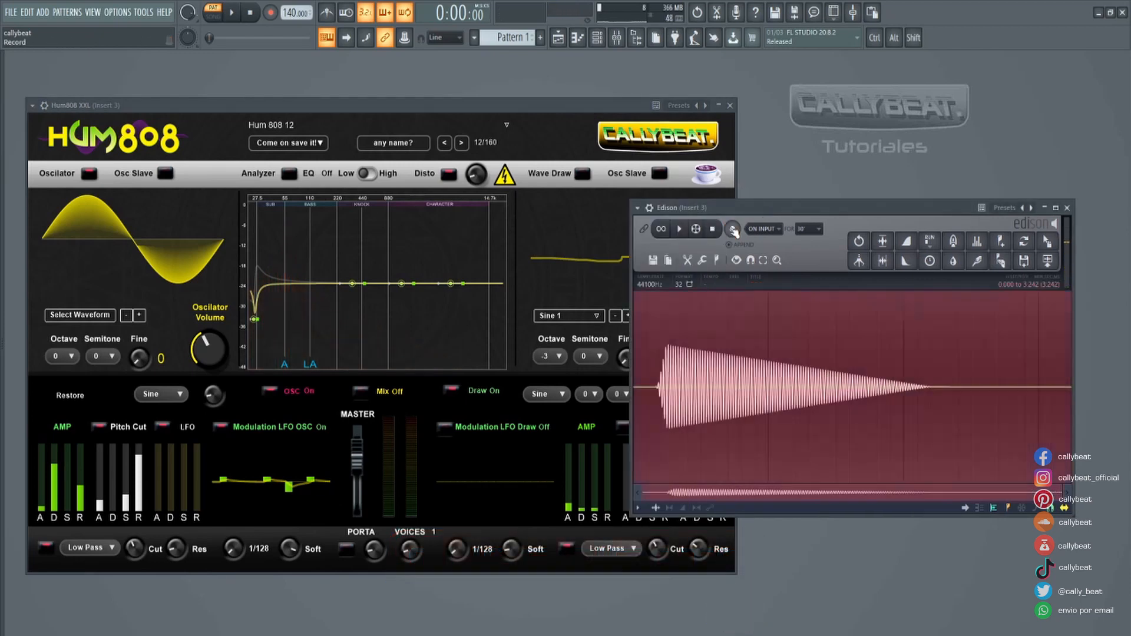
Step: Inspect the cycles of the recorded waveform up close, and clear the recording from Edison
scroll(737, 371, "up", 4)
left_click_drag(748, 495, 693, 496)
scroll(707, 434, "down", 5)
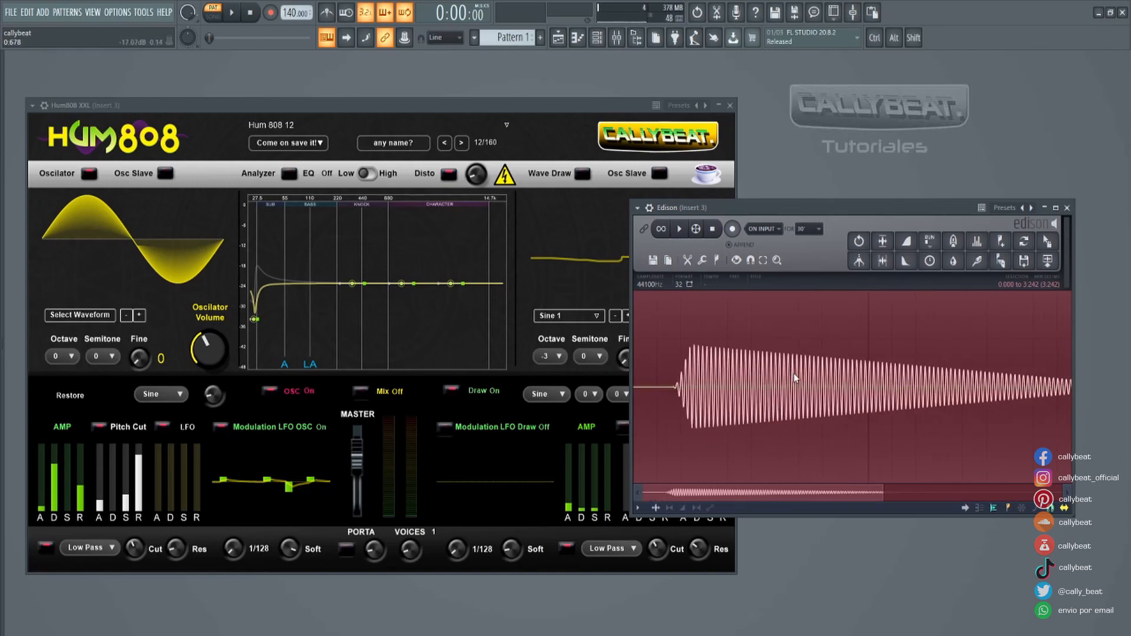
scroll(797, 370, "up", 6)
scroll(792, 374, "down", 8)
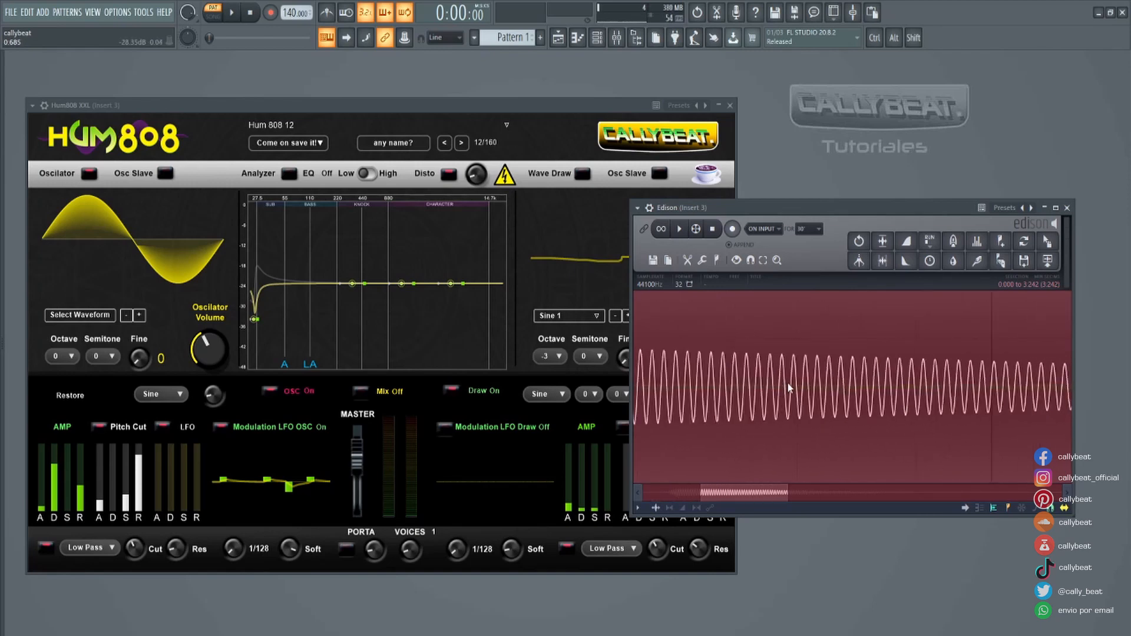
left_click_drag(575, 107, 561, 104)
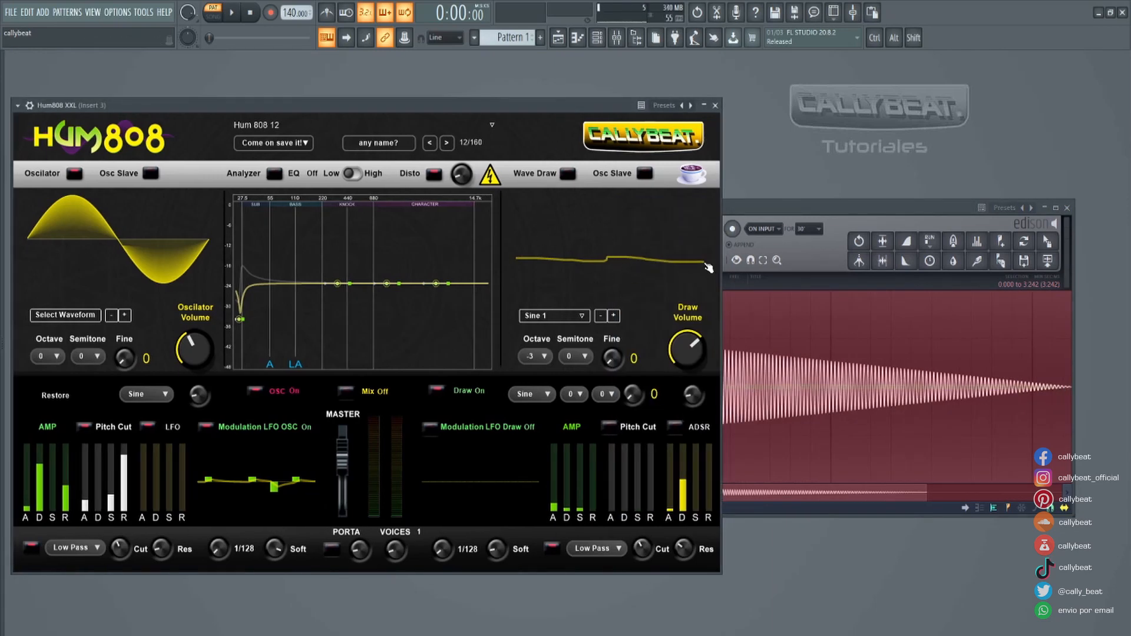
left_click(814, 206)
key("Delete")
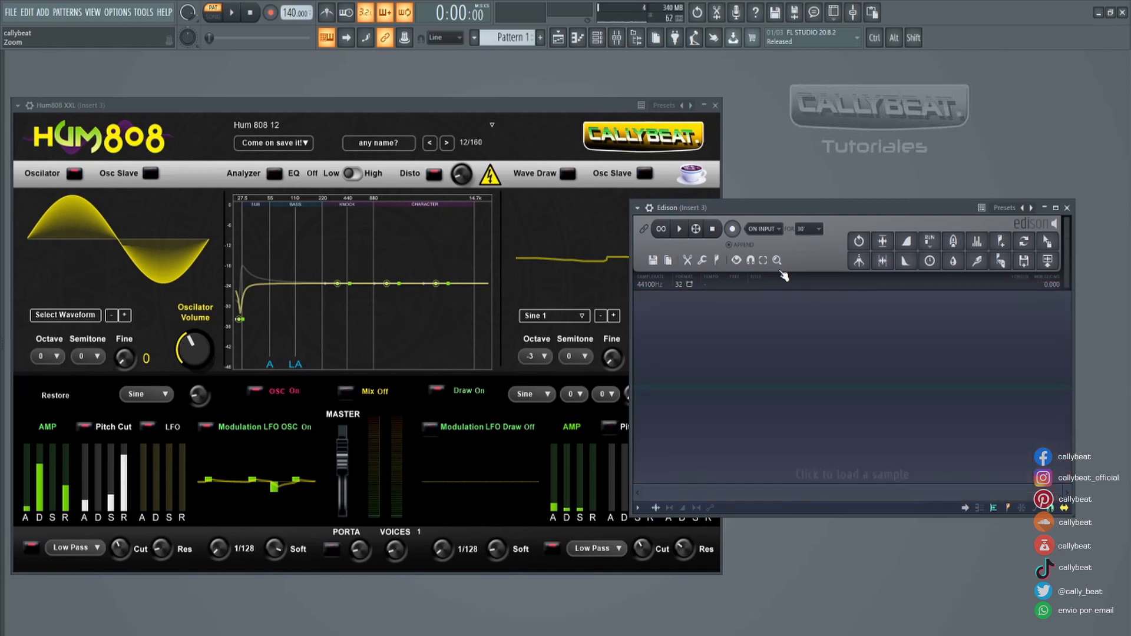
Step: Draw a double-peaked spike into the early part of Hum808's drawn waveform, and spread the Hum808 and Edison windows apart
left_click(616, 211)
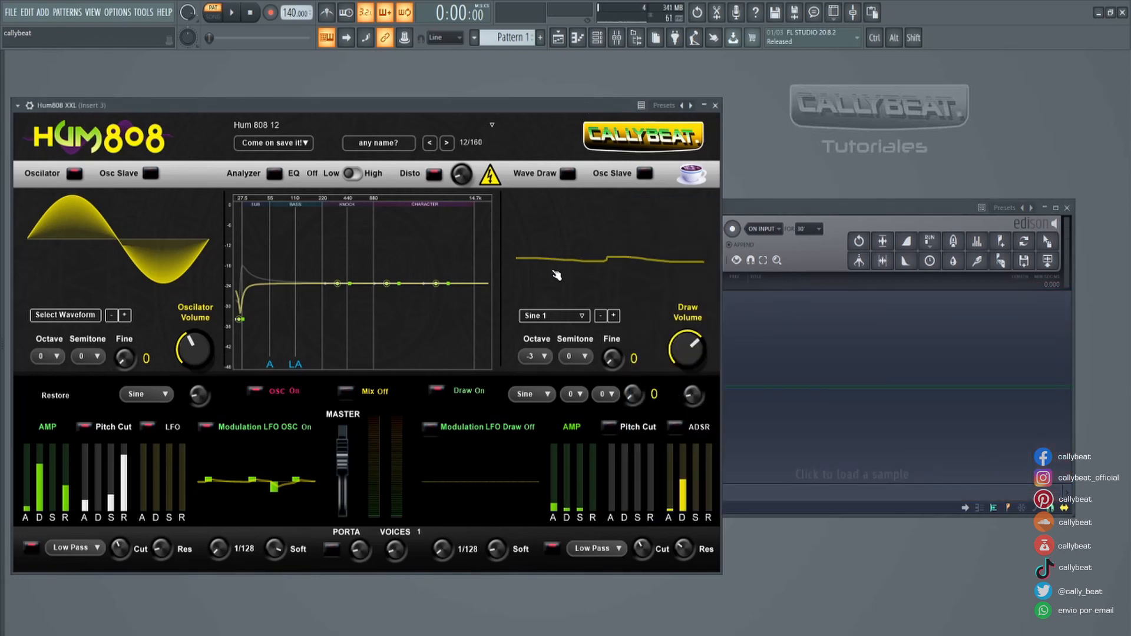
mouse_move(542, 259)
left_mouse_down()
mouse_move(562, 214)
mouse_move(565, 253)
mouse_move(717, 270)
left_mouse_up()
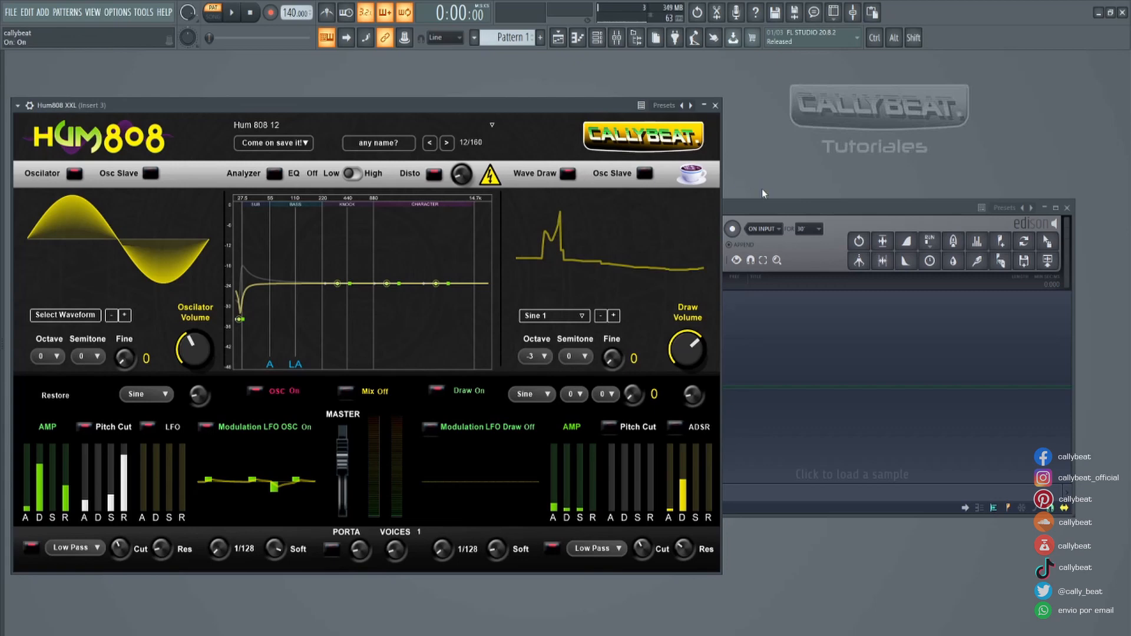
left_click_drag(778, 206, 841, 176)
left_click_drag(581, 106, 537, 106)
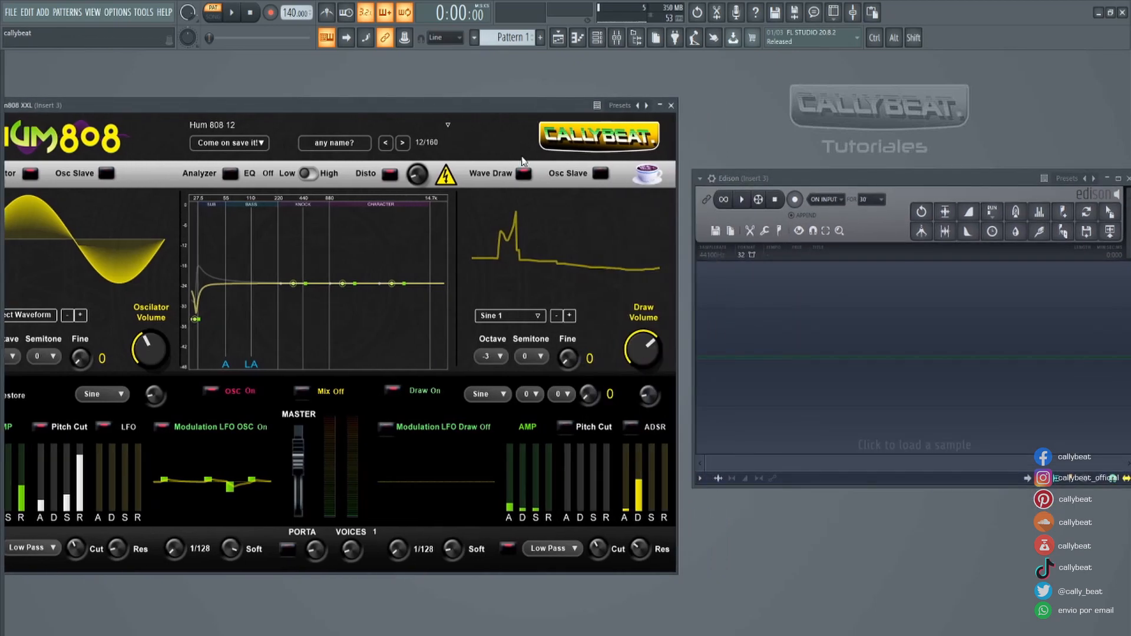
left_click(503, 354)
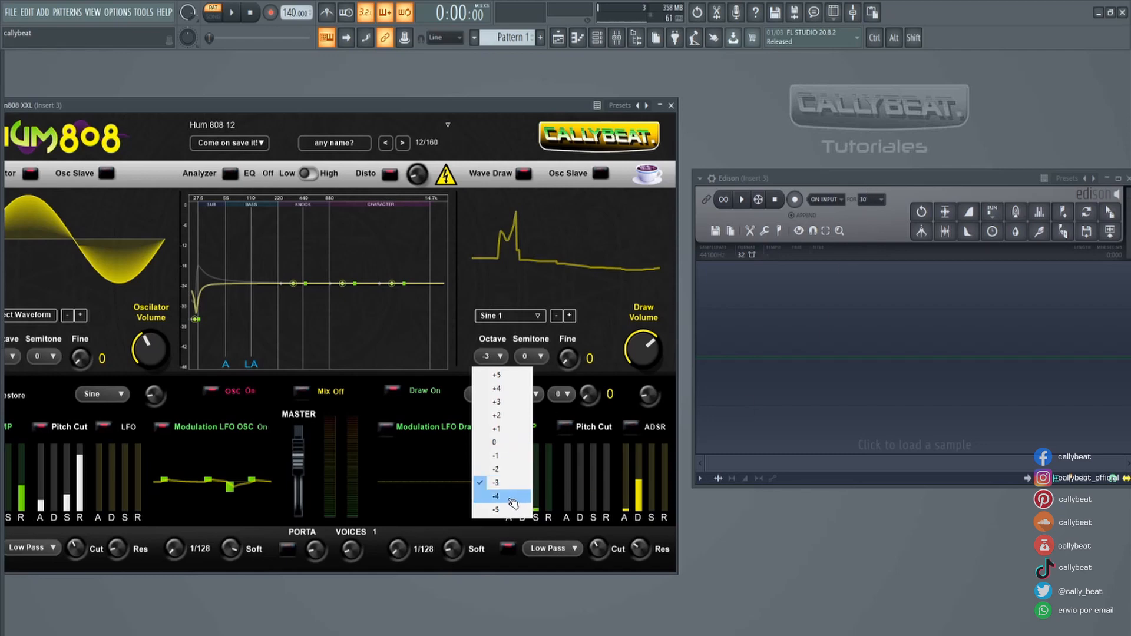
left_click(929, 185)
left_click_drag(928, 184, 874, 176)
key("n")
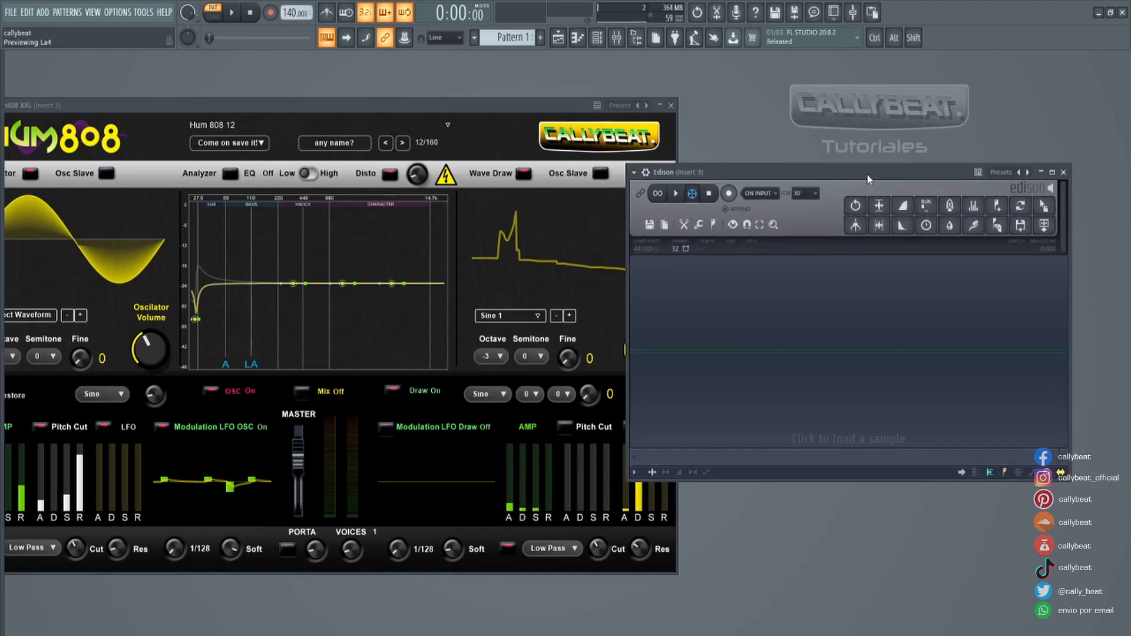
Step: Set the drawn oscillator's AMP sustain to 0.22, audition a La4 note and record it into Edison
left_click(563, 107)
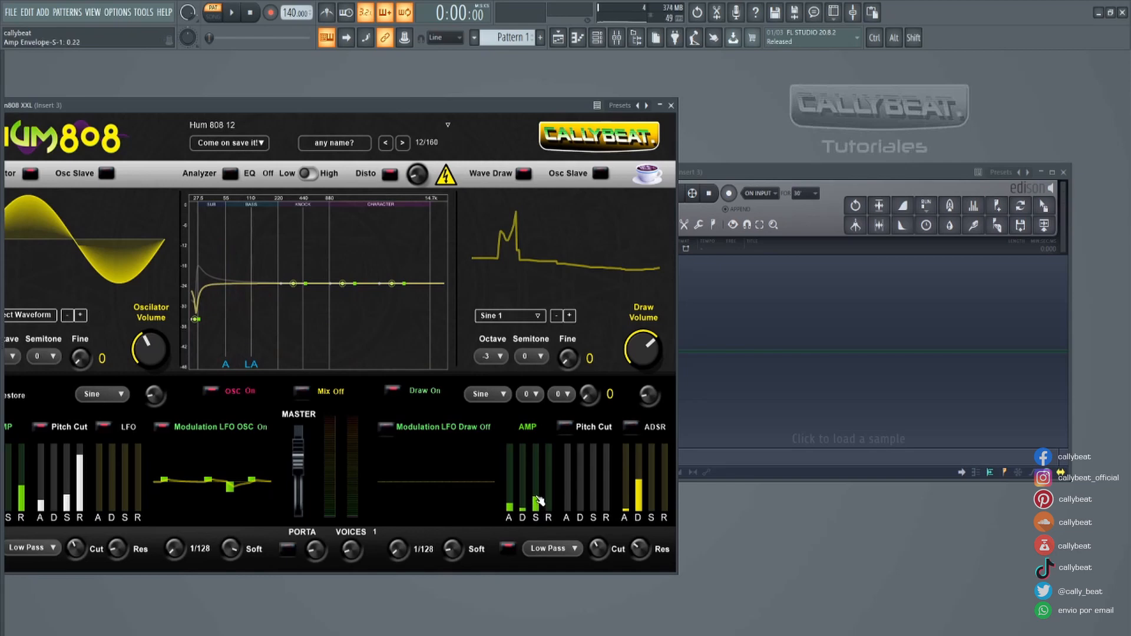
key("n")
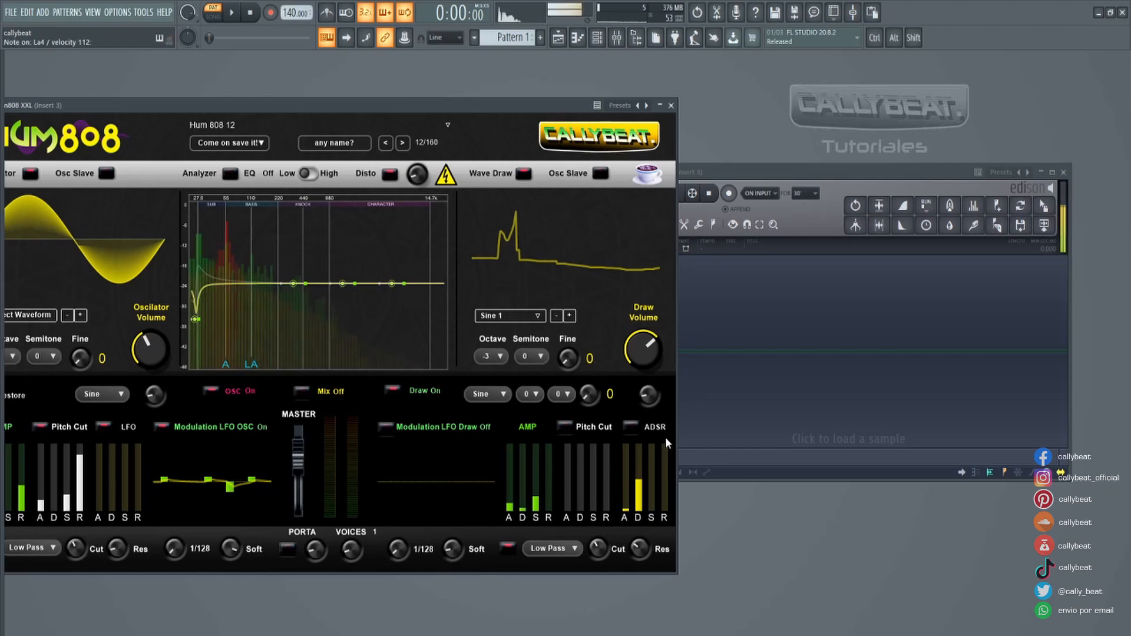
left_click(729, 193)
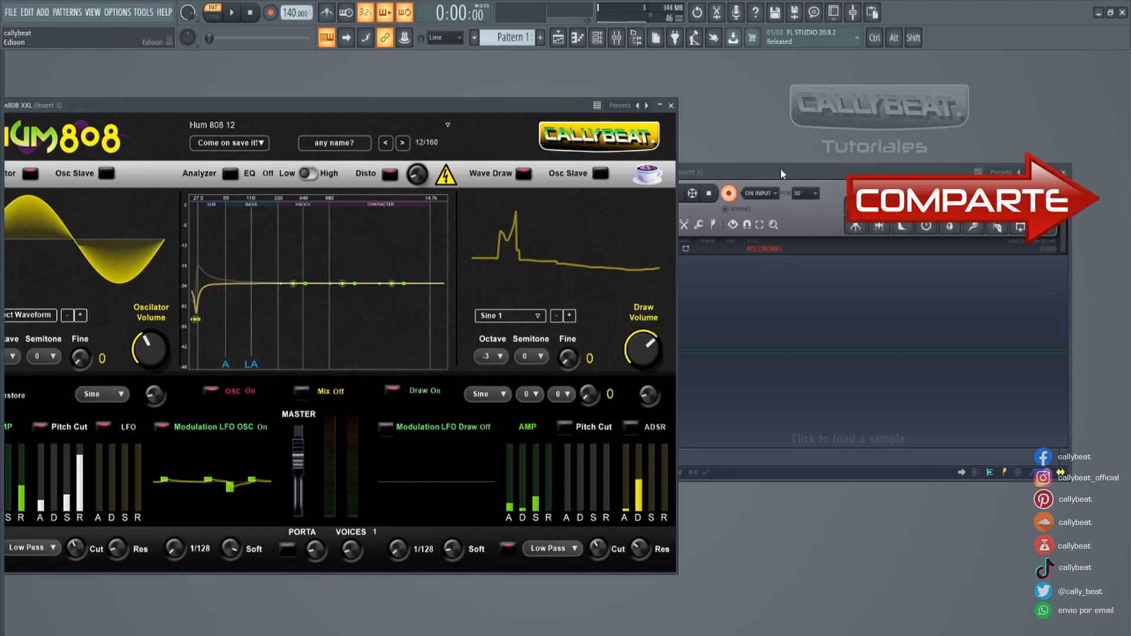
key("n")
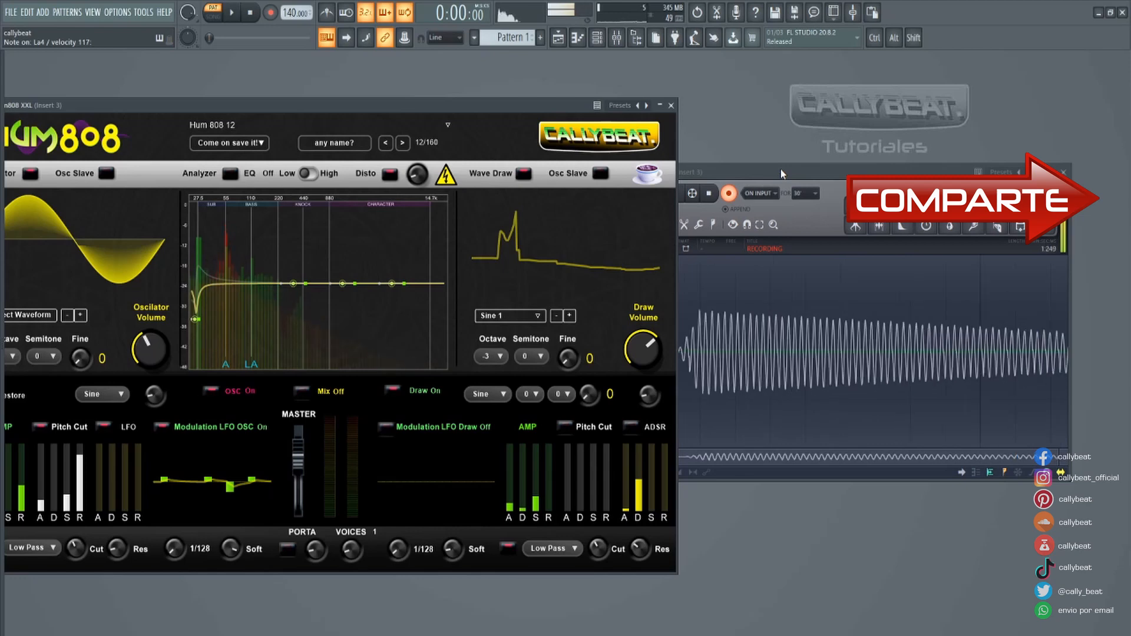
left_click(729, 193)
Step: Enlarge the Edison window and examine the new recording's individual cycles from its start through to its tail
scroll(728, 371, "up", 2)
scroll(729, 373, "up", 5)
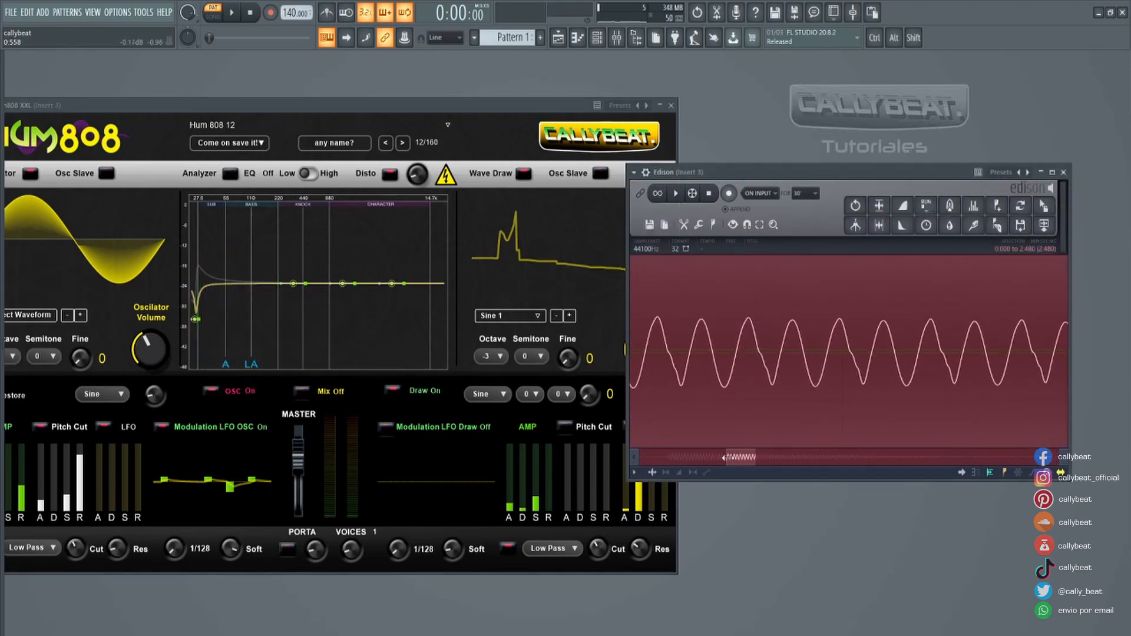
left_click_drag(724, 457, 711, 457)
left_click_drag(804, 482, 801, 589)
left_click_drag(744, 564, 630, 564)
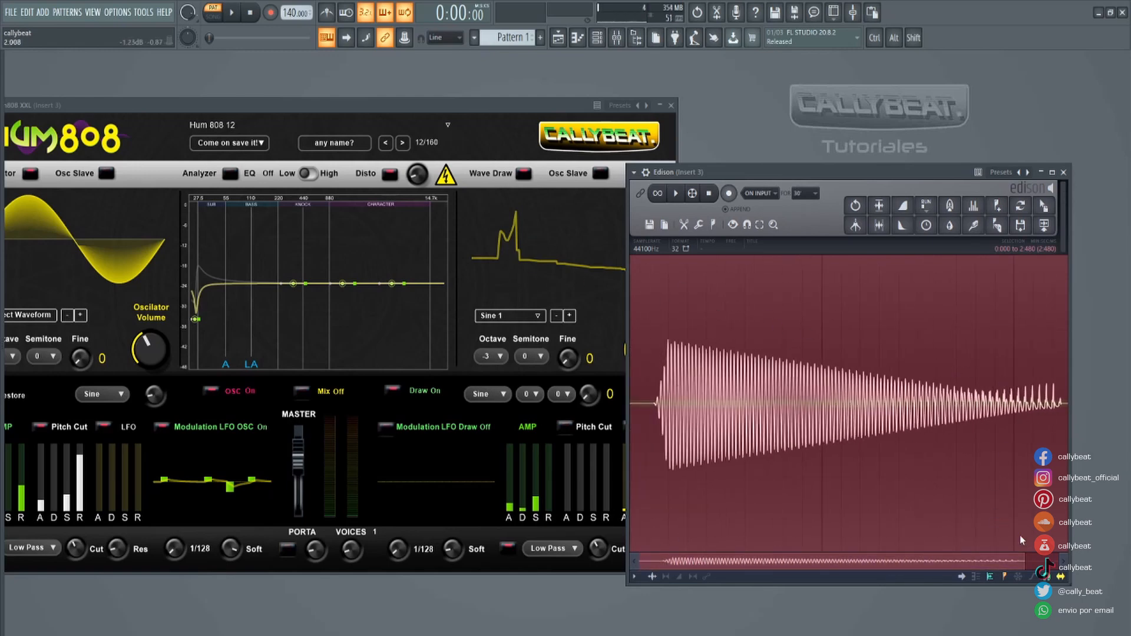
left_click_drag(1025, 559, 1000, 561)
left_click_drag(904, 562, 1004, 561)
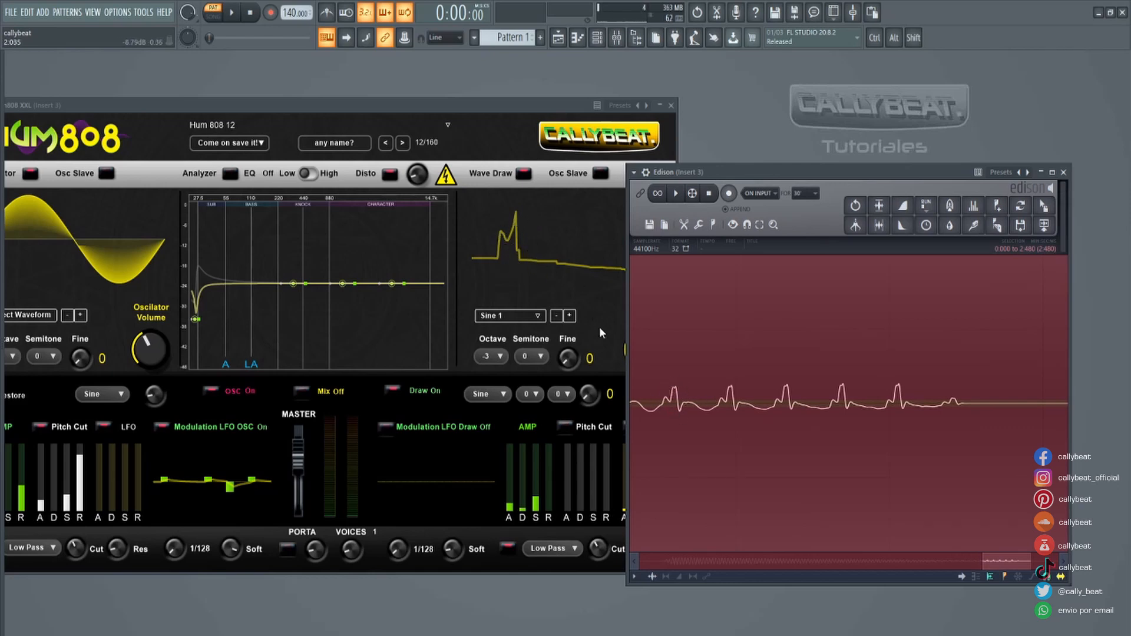
left_click(549, 122)
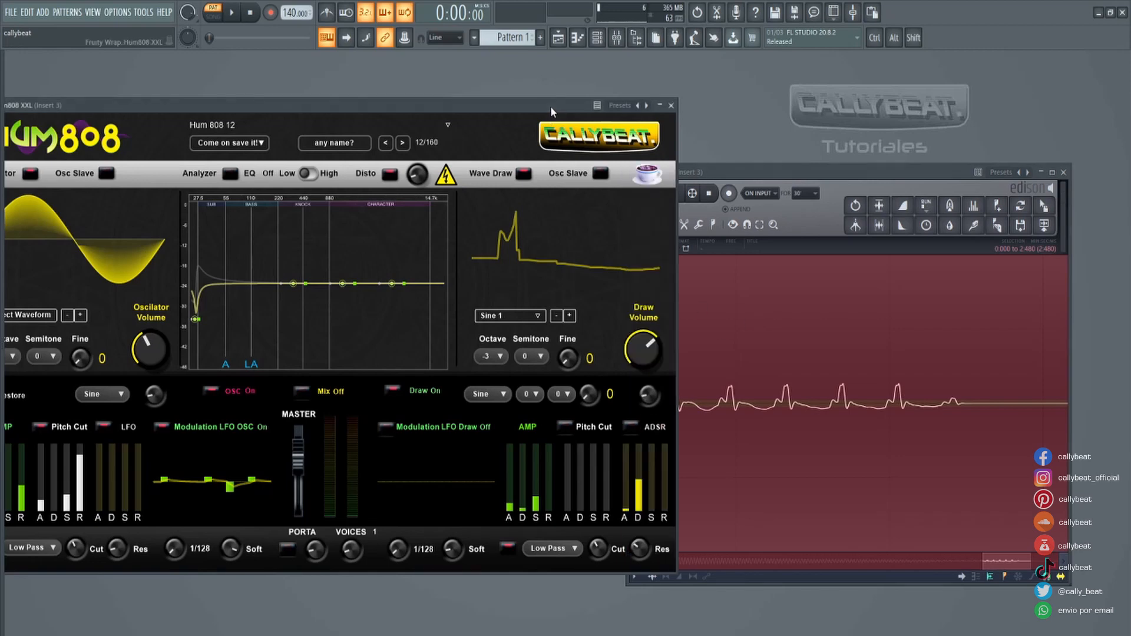
left_click(836, 168)
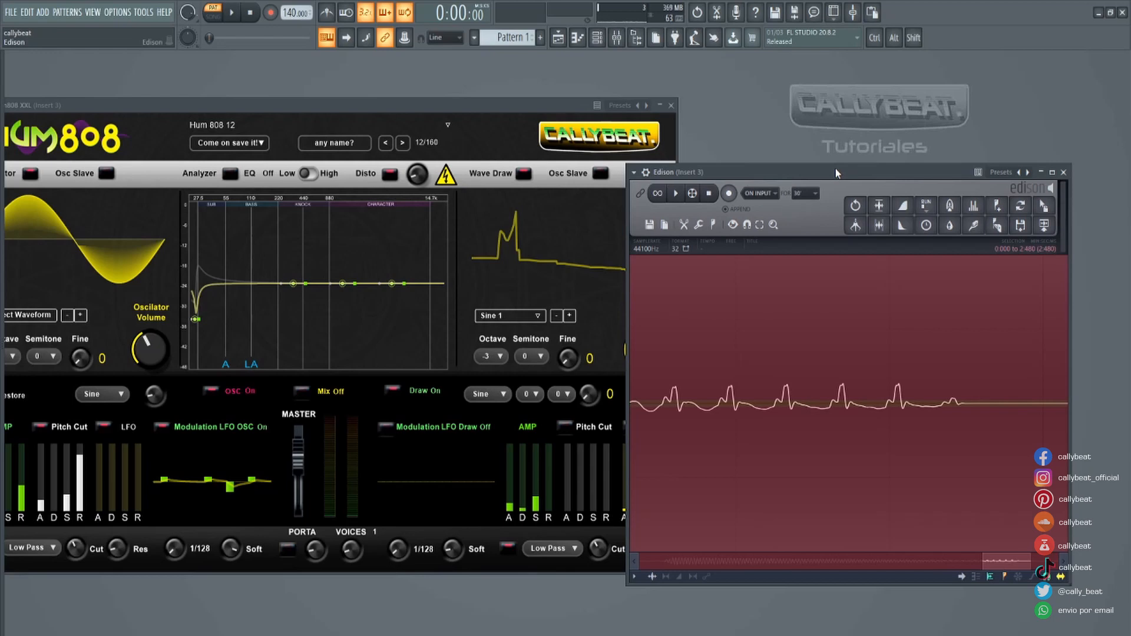
Step: Clear the recording from Edison and rearrange the Hum808 and Edison windows so the drawn waveform is accessible
key("Delete")
left_click(575, 103)
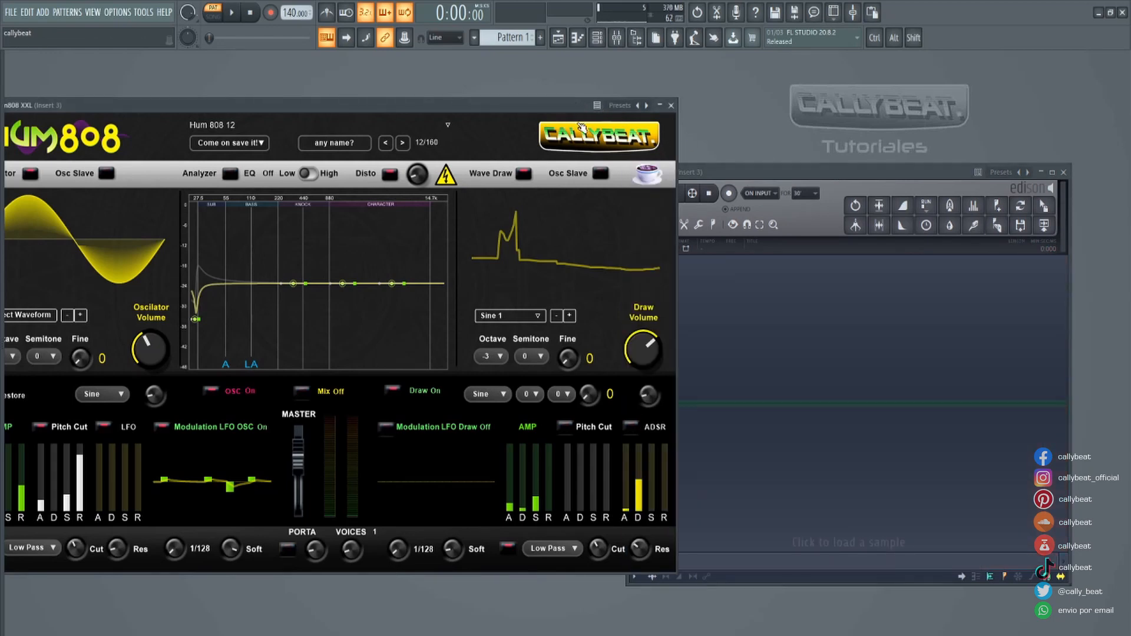
left_click_drag(825, 172, 881, 146)
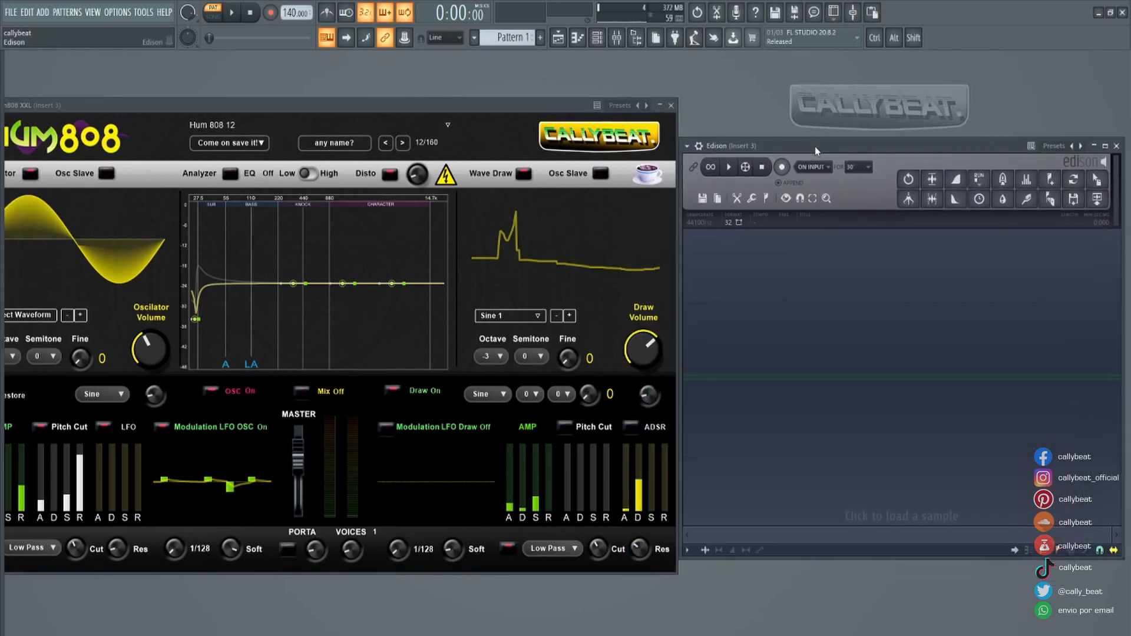
left_click_drag(505, 105, 557, 113)
left_click_drag(791, 153, 766, 158)
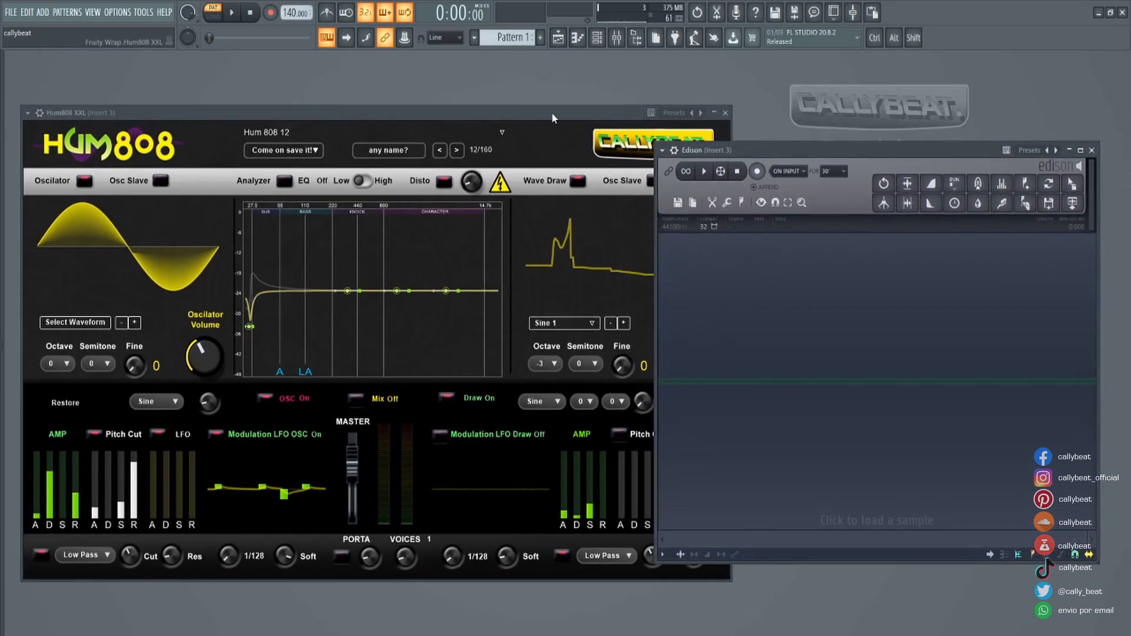
left_click_drag(552, 112, 546, 112)
Step: Flatten Hum808's drawn waveform and draw a jagged rise with a sharp dip near the end of its cycle
left_click_drag(524, 264, 724, 266)
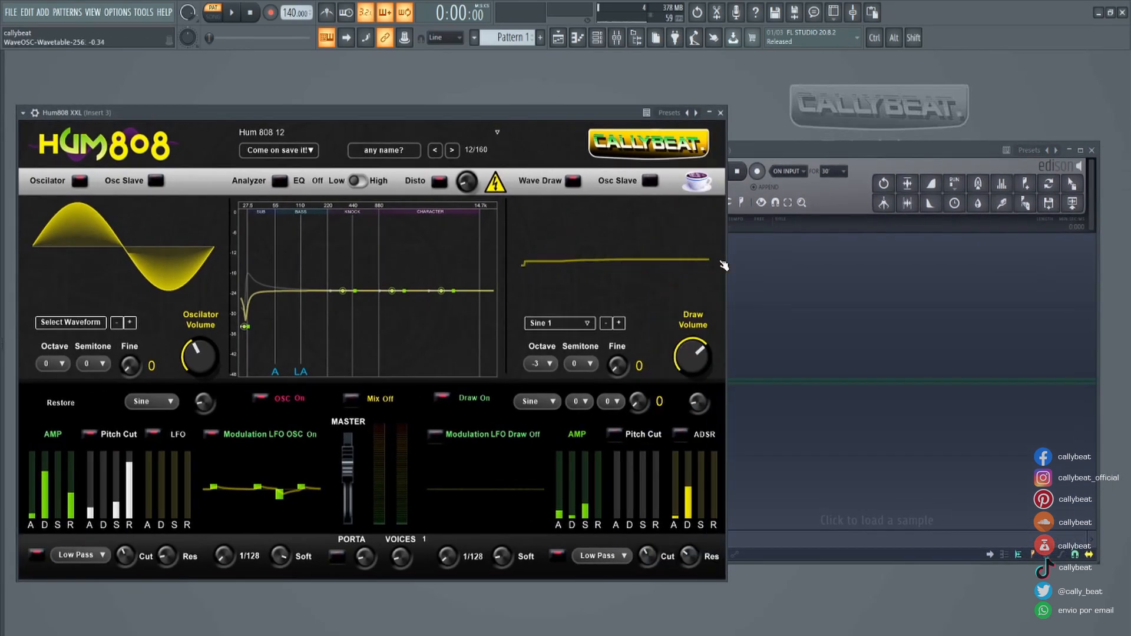
mouse_move(639, 259)
left_mouse_down()
mouse_move(683, 224)
mouse_move(686, 283)
left_mouse_up()
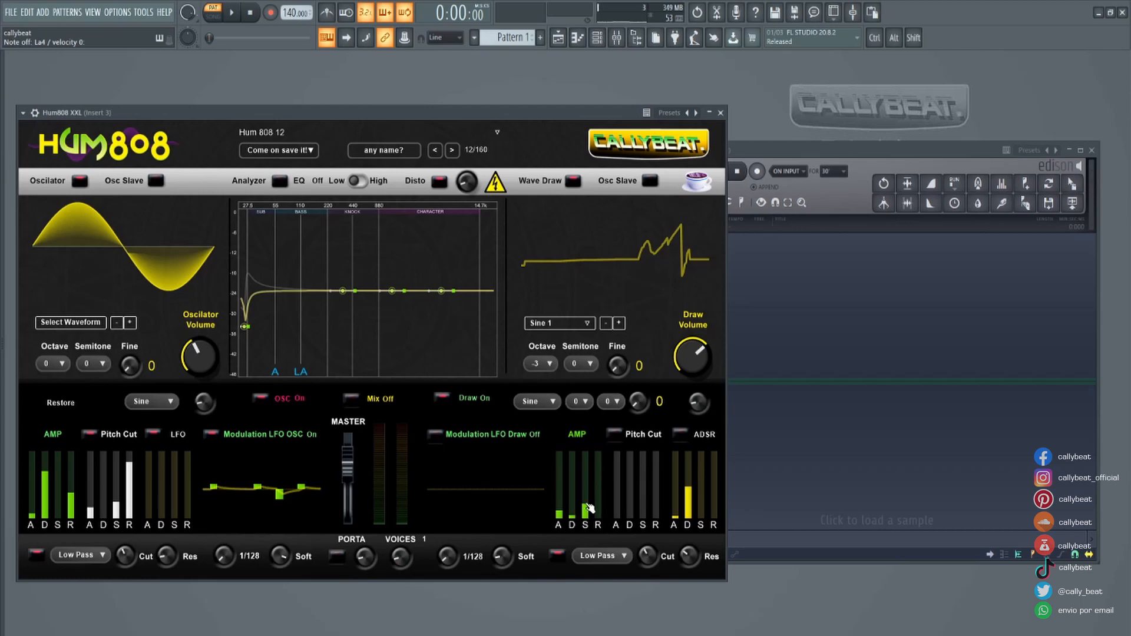
Step: Record a La4 note with the new waveform into Edison while lowering the drawn oscillator's AMP sustain to its minimum
mouse_move(589, 507)
left_mouse_down()
mouse_move(590, 467)
mouse_move(588, 508)
left_mouse_up()
left_click(759, 155)
left_click(758, 172)
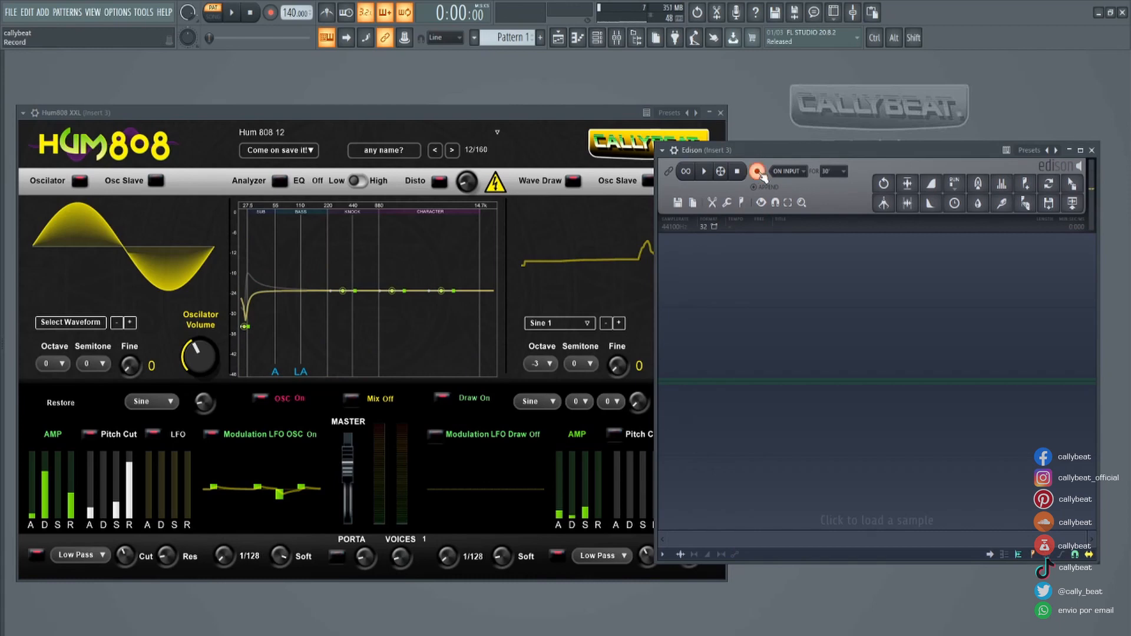
left_click(581, 117)
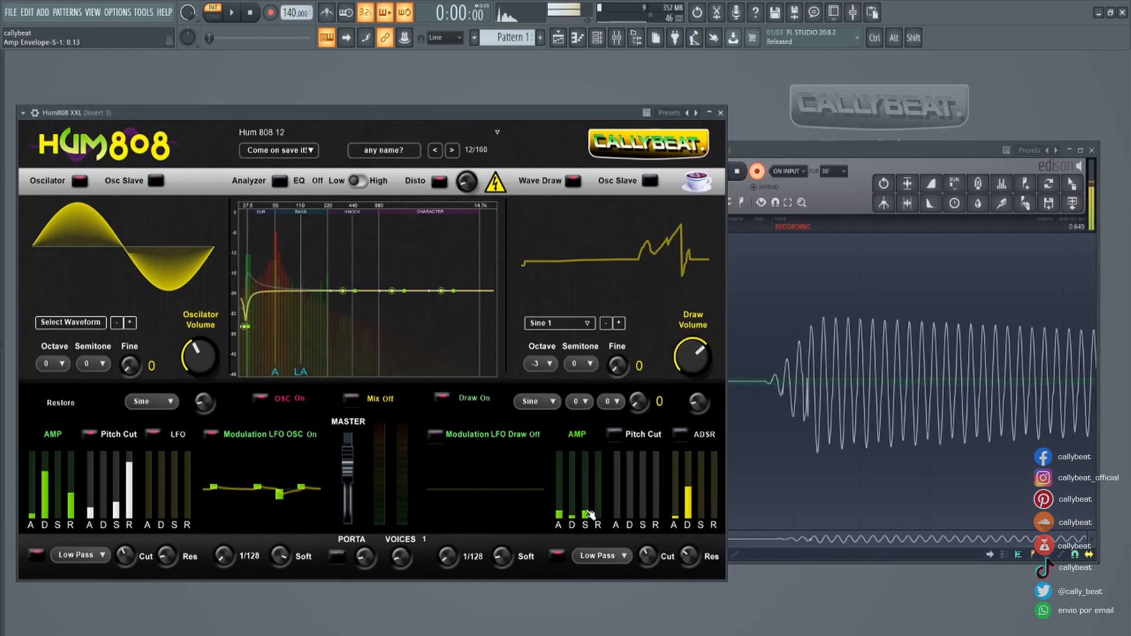
mouse_move(591, 516)
left_mouse_down()
mouse_move(594, 484)
mouse_move(593, 521)
left_mouse_up()
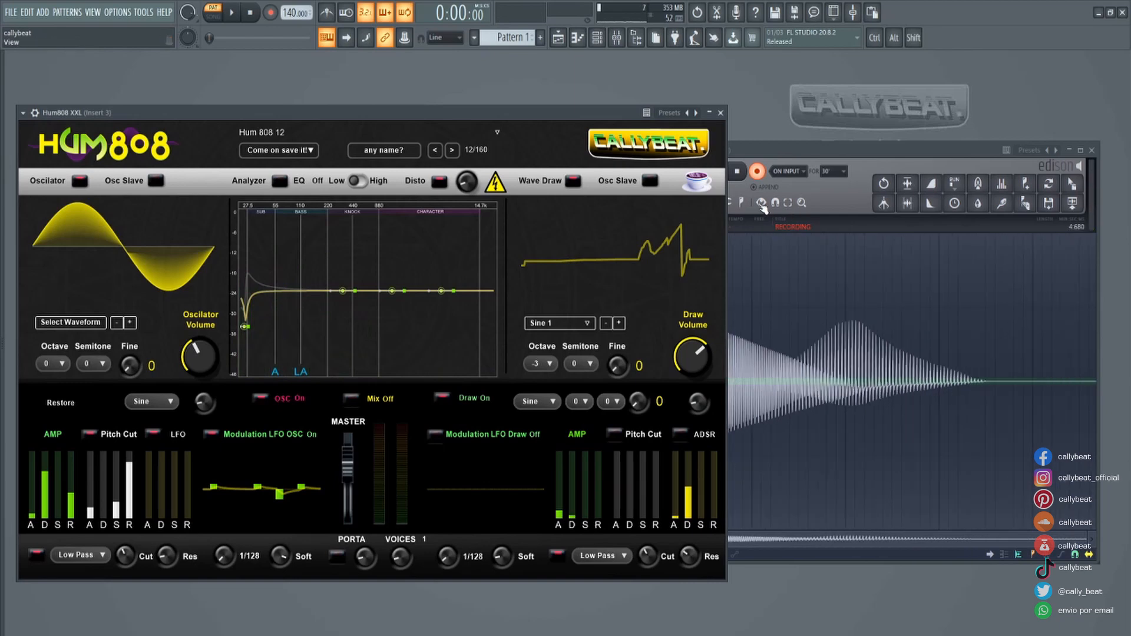
left_click(757, 171)
Step: Examine the recorded cycles in Edison and compare their shape with the jagged waveform drawn in Hum808
scroll(846, 393, "up", 6)
scroll(857, 349, "up", 3)
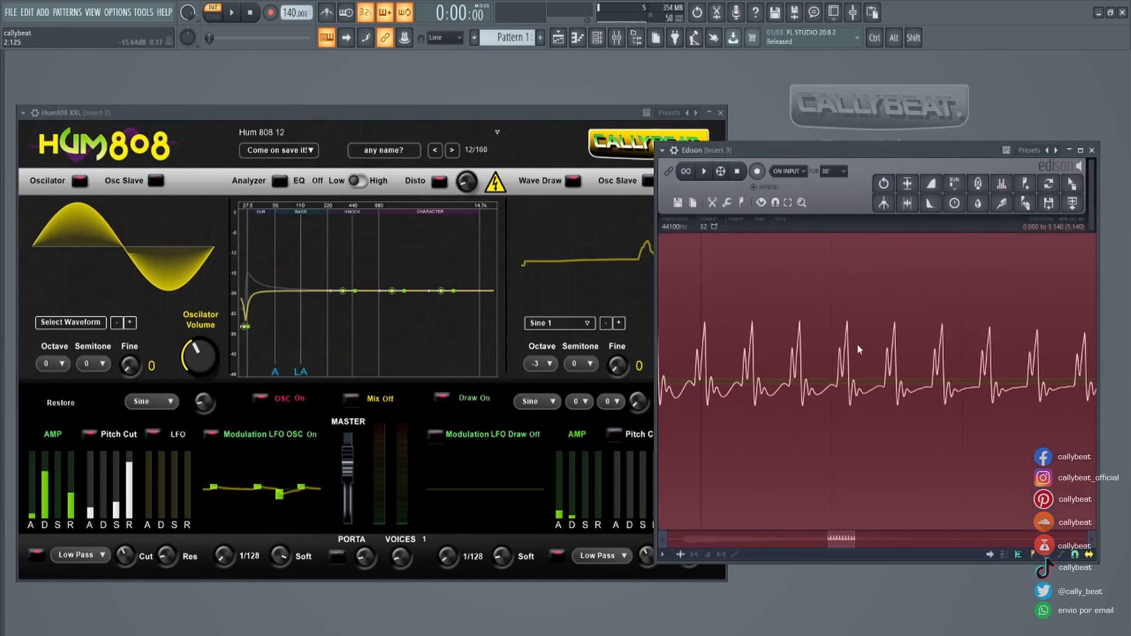
scroll(802, 393, "down", 3)
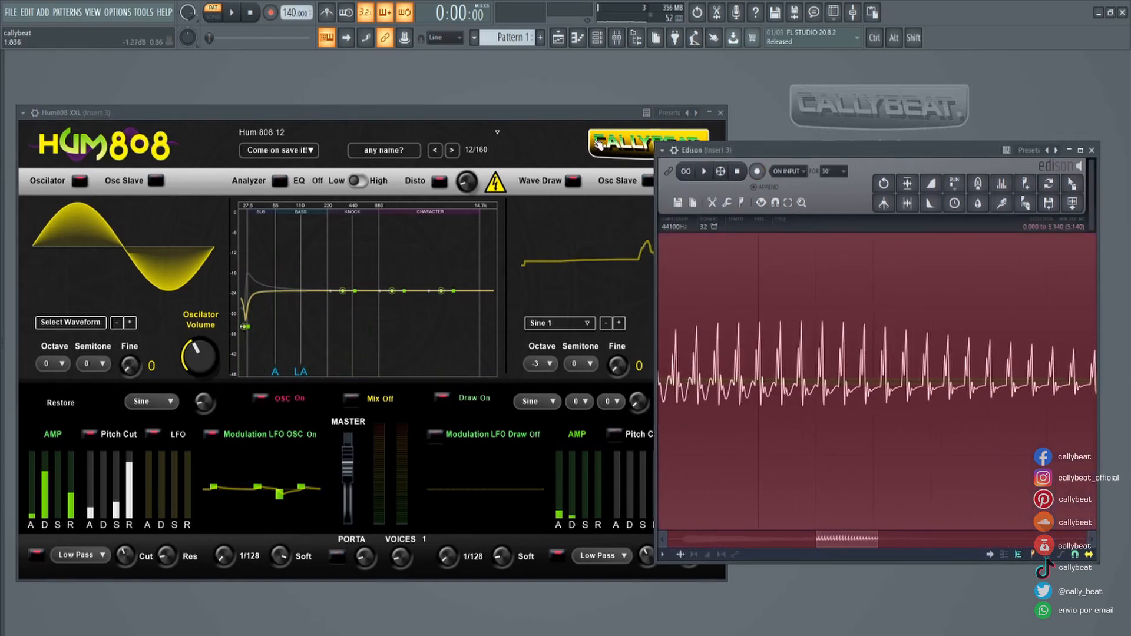
left_click(591, 166)
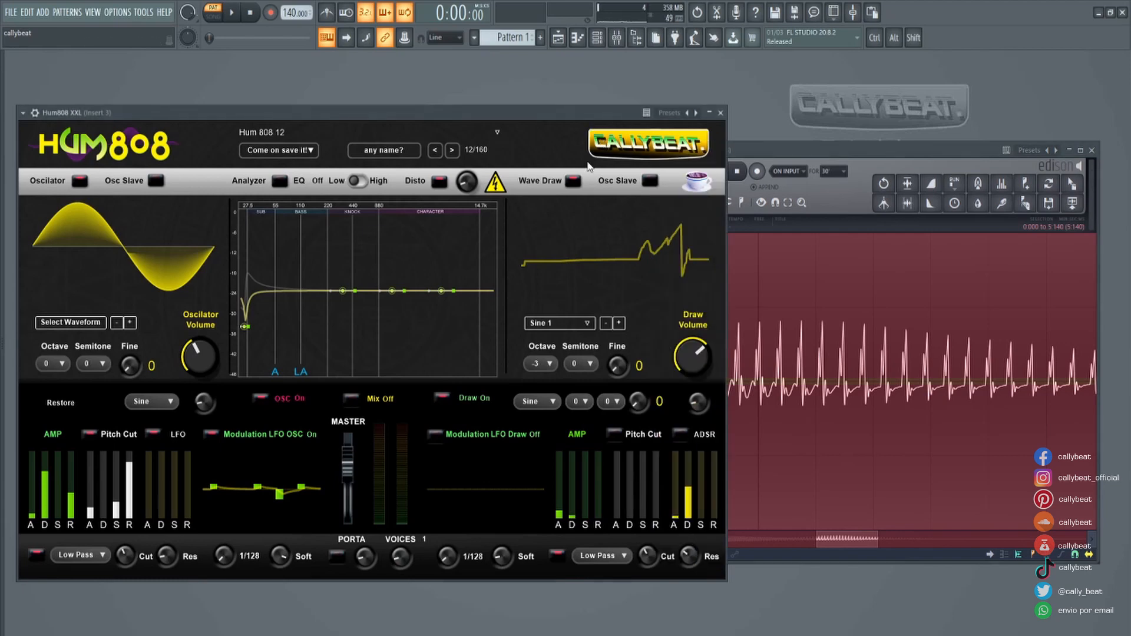
left_click(817, 183)
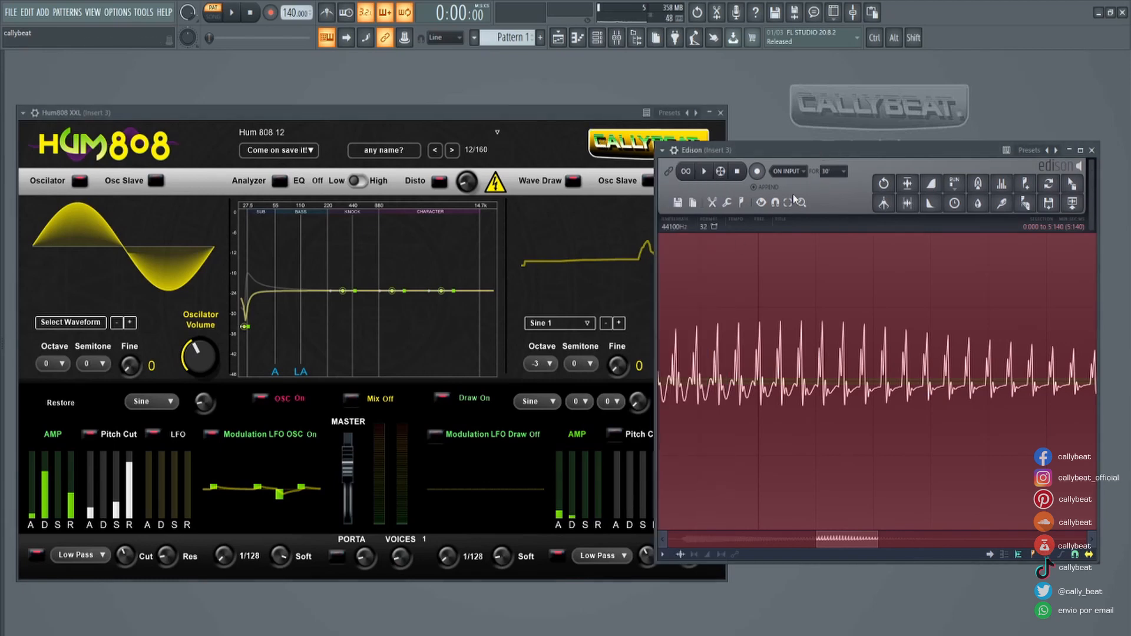
Step: Inspect the Edison recording from its attack through its decay, comparing the cycles with Hum808's sine and drawn waveforms
left_click(568, 113)
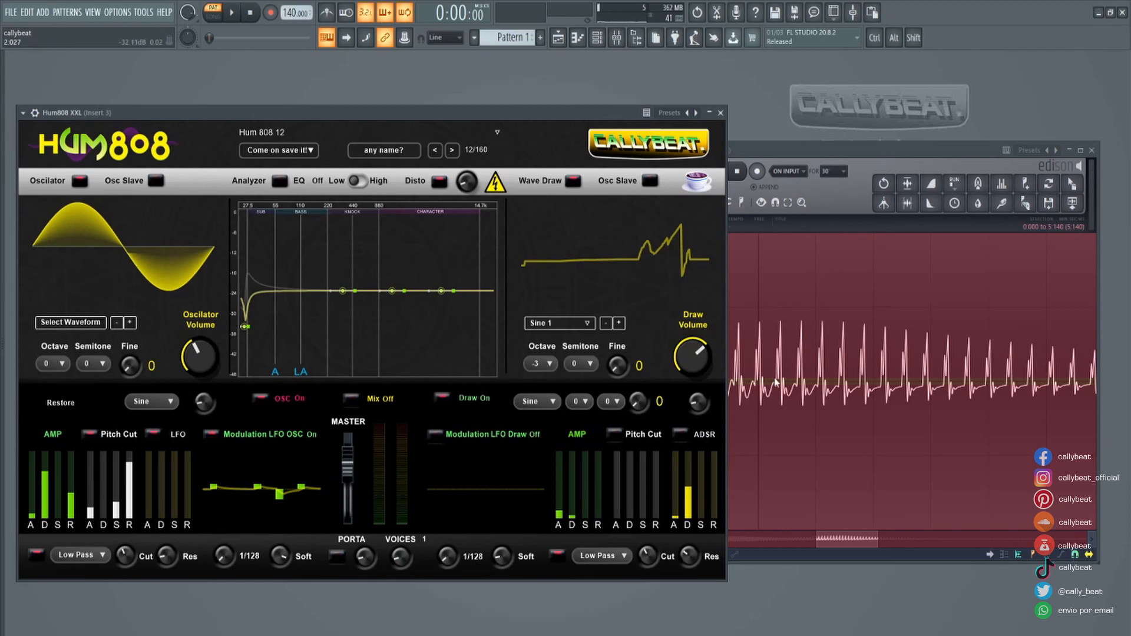
scroll(803, 427, "down", 5)
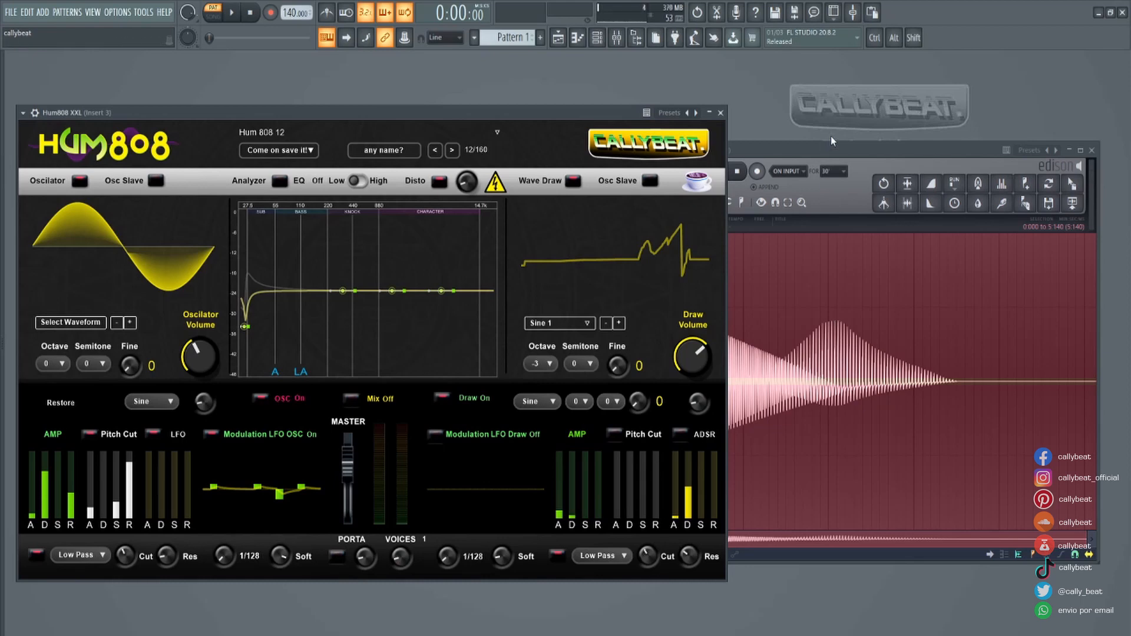
left_click(837, 151)
scroll(747, 372, "up", 4)
scroll(747, 372, "up", 3)
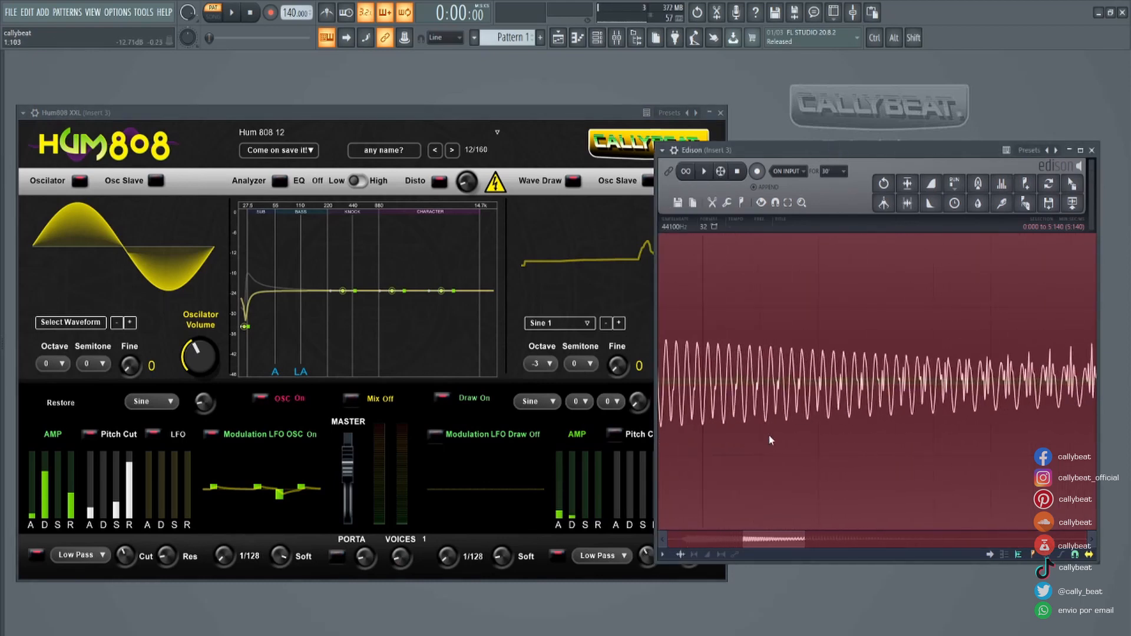
left_click_drag(777, 537, 728, 538)
scroll(765, 426, "up", 3)
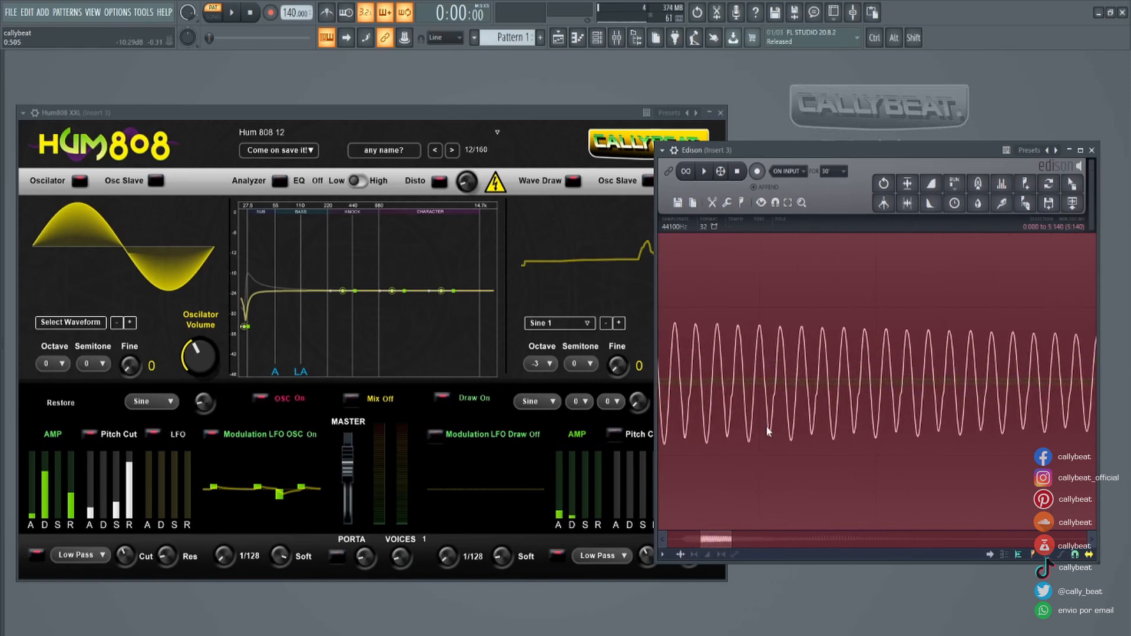
scroll(765, 429, "down", 4)
scroll(762, 429, "down", 3)
left_click(596, 112)
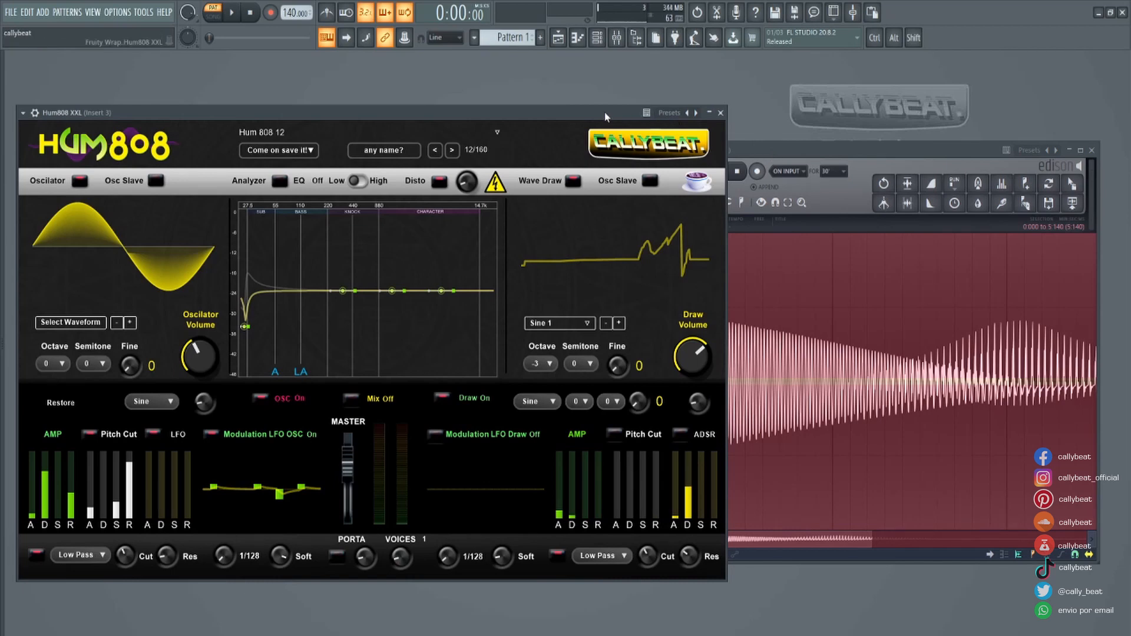
left_click(774, 147)
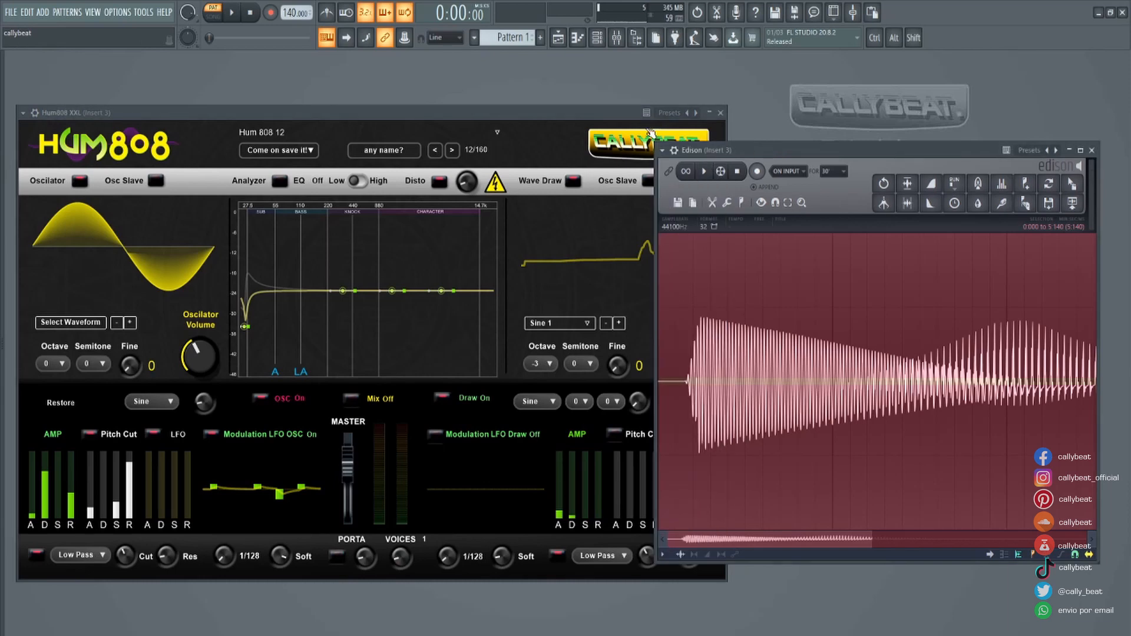
scroll(684, 392, "up", 2)
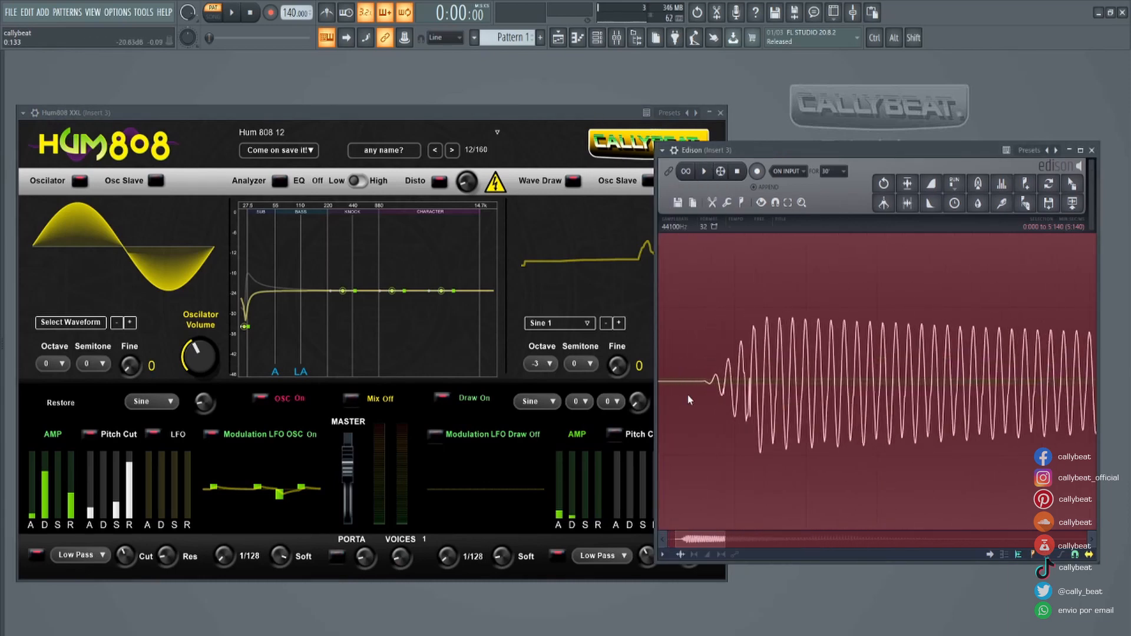
Step: Smooth out the jagged shape in Hum808's drawn waveform into a nearly flat, gently descending line
left_click(597, 110)
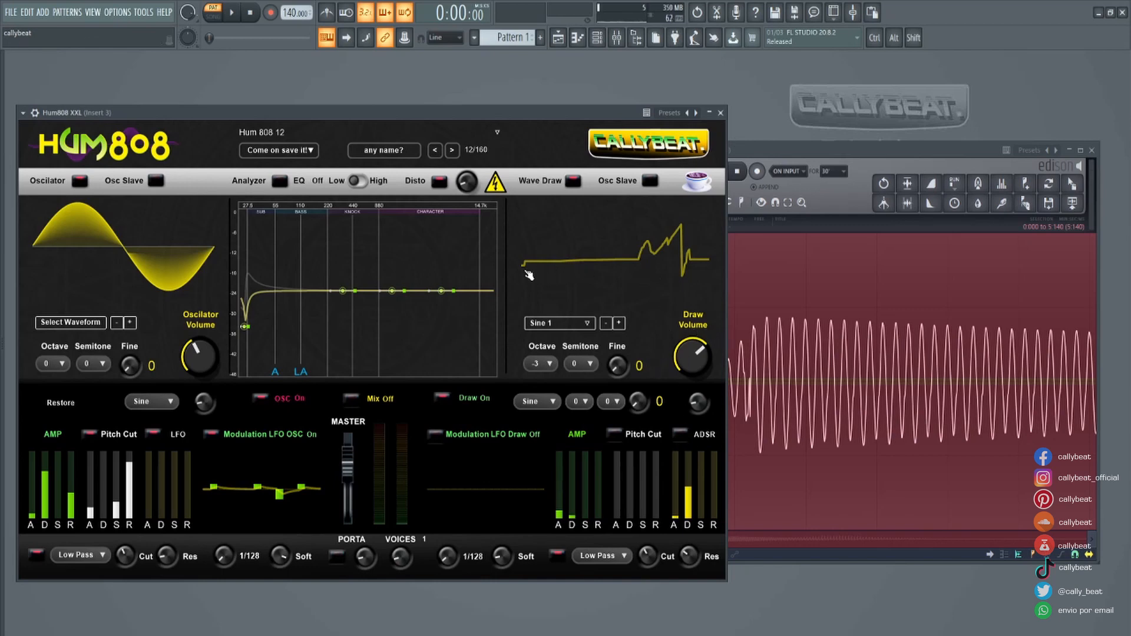
left_click_drag(524, 265, 743, 294)
mouse_move(656, 263)
left_mouse_down()
mouse_move(500, 250)
mouse_move(789, 264)
left_mouse_up()
Step: Clear the recording from Edison and draw sharp dips and spikes along Hum808's drawn waveform
left_click(890, 149)
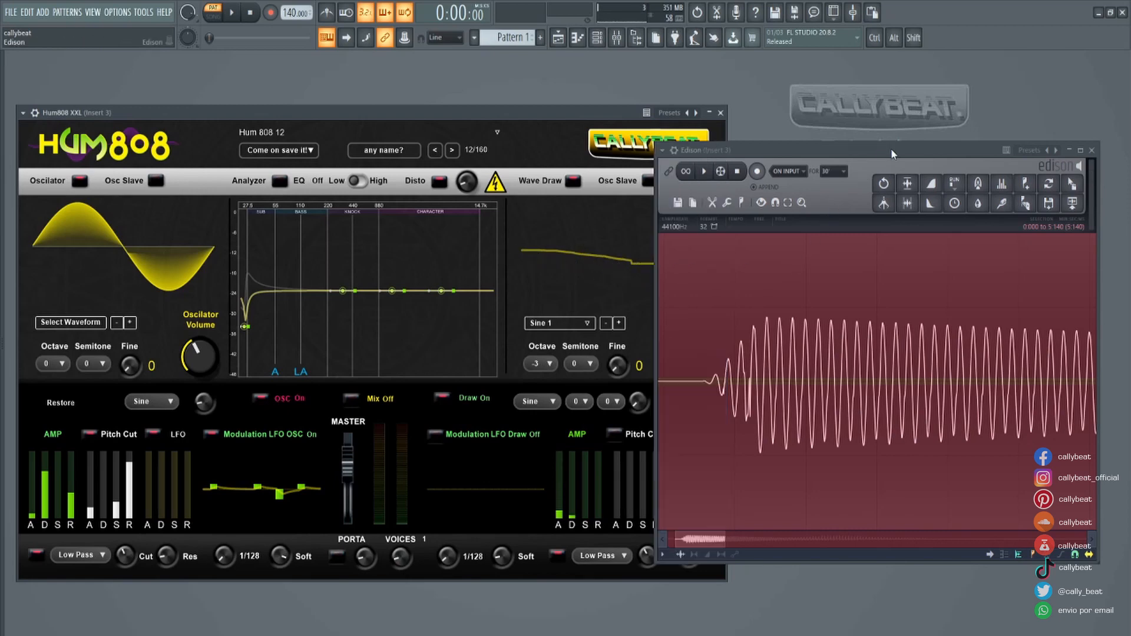
key("Delete")
mouse_move(556, 236)
left_mouse_down()
mouse_move(546, 287)
mouse_move(596, 269)
mouse_move(612, 247)
mouse_move(709, 258)
left_mouse_up()
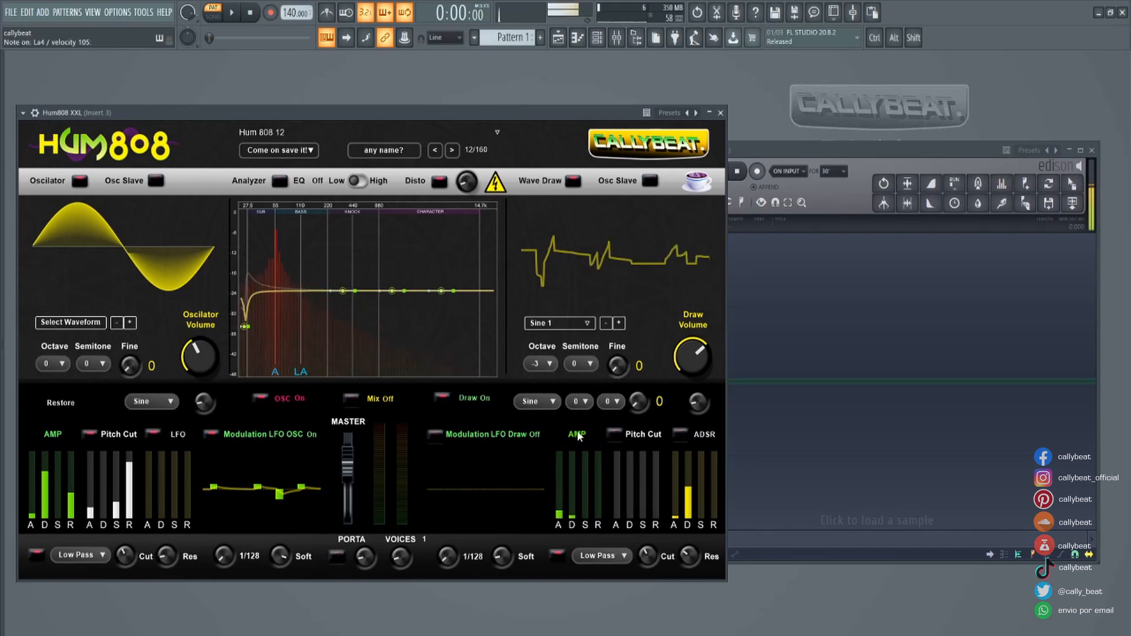
Step: Set the drawn oscillator's AMP sustain to 0.24 and fine-tune its low-pass cutoff and ADSR decay
left_click_drag(586, 511, 586, 504)
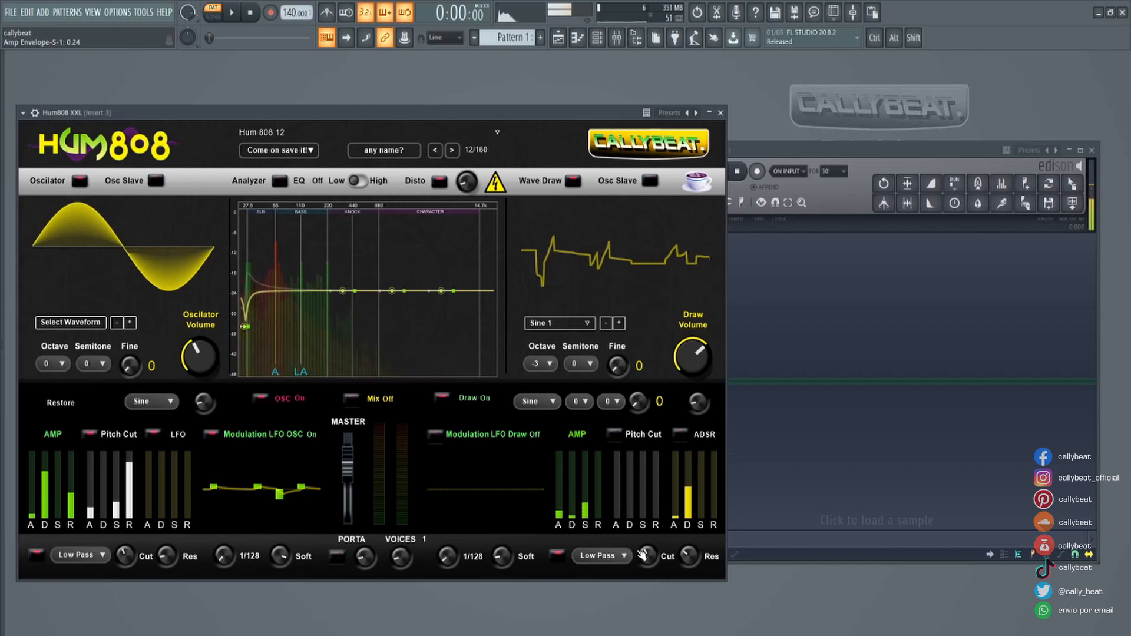
left_click_drag(645, 554, 644, 560)
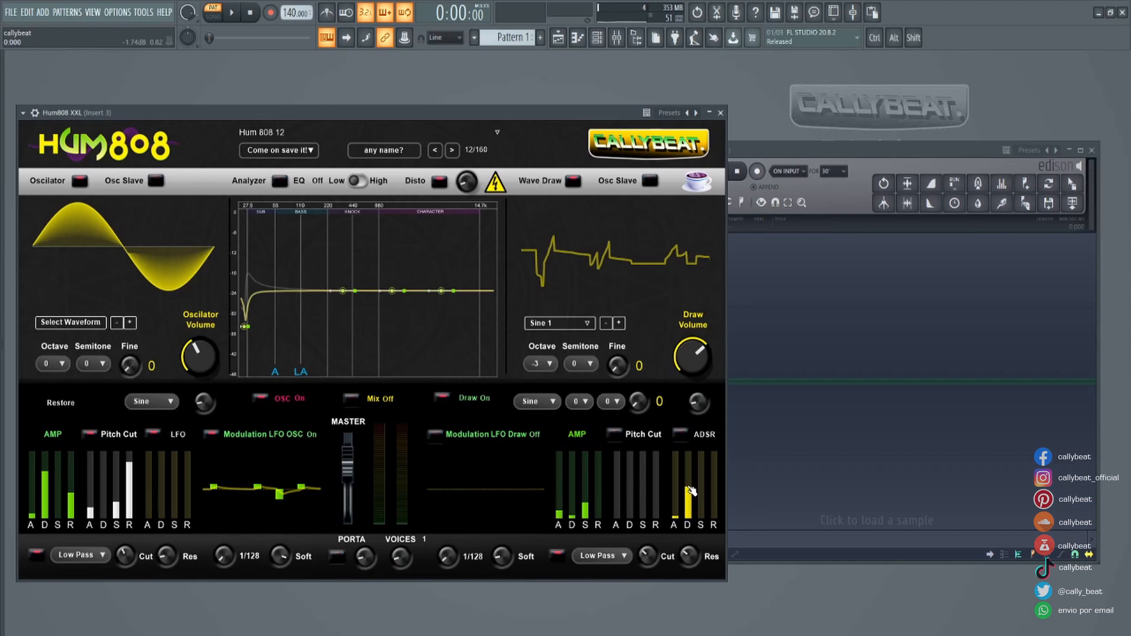
left_click_drag(692, 495, 695, 492)
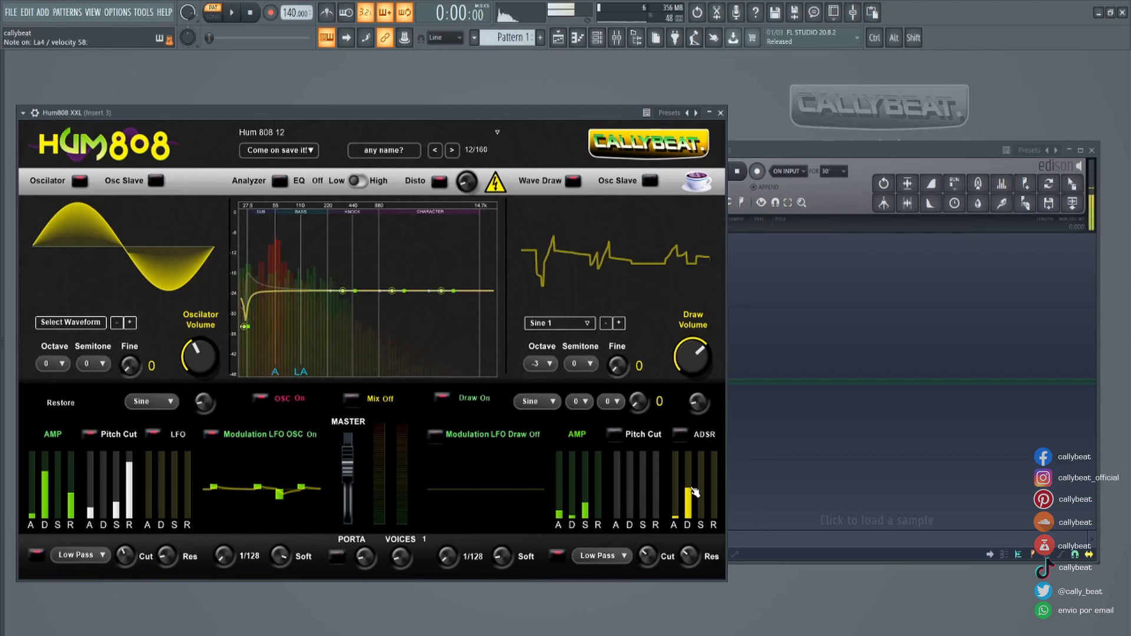
Step: Record a La4 note with the spiky drawn waveform into Edison, including its decay, and stop the recording
left_click(826, 156)
left_click(757, 171)
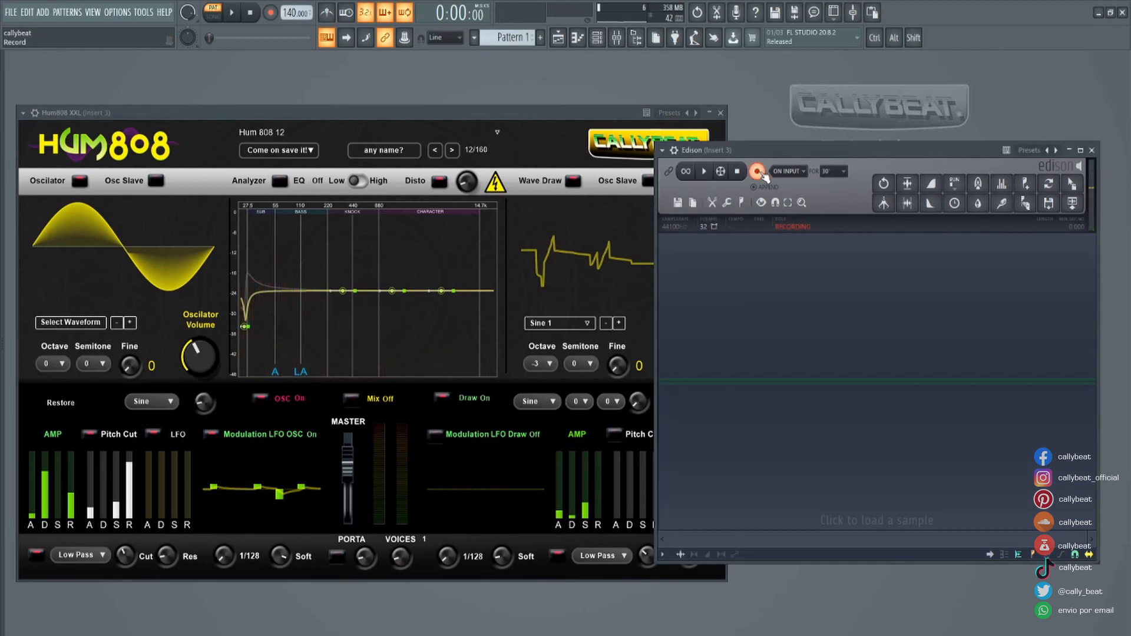
left_click(644, 159)
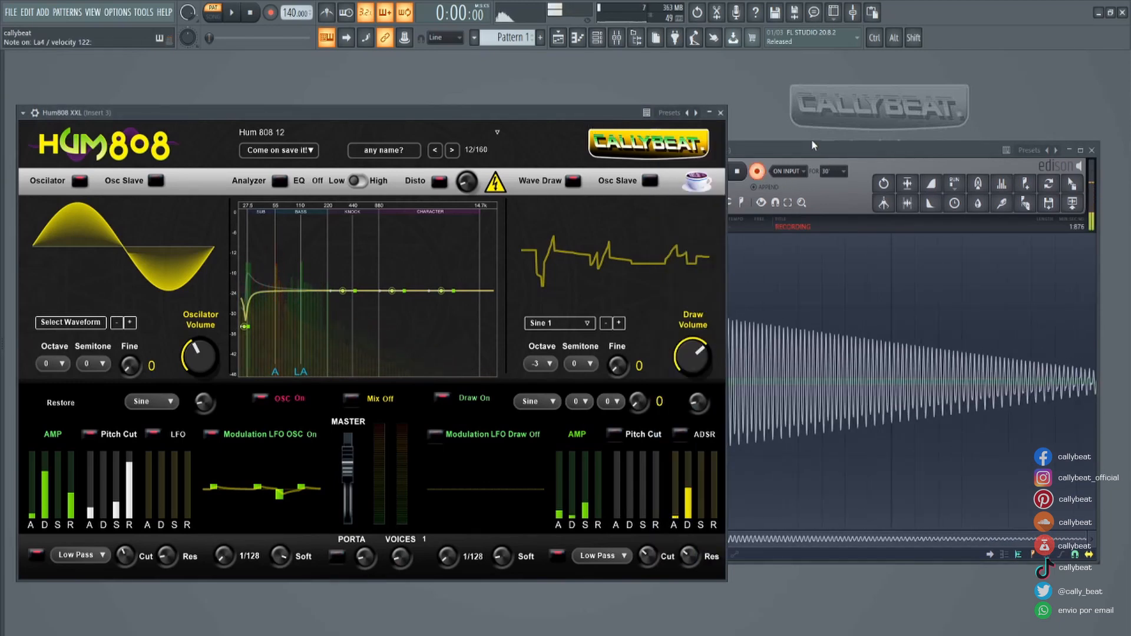
left_click(759, 172)
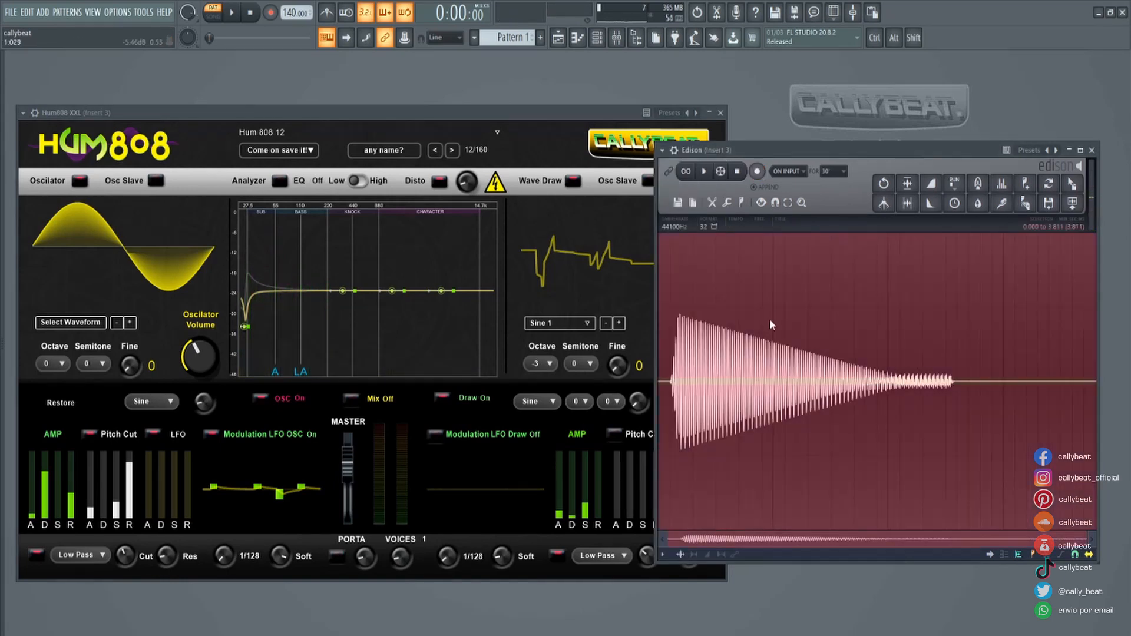
Step: Examine the new Edison recording's early cycles and its sustained tail for the influence of the spiky drawn waveform
scroll(749, 390, "up", 8)
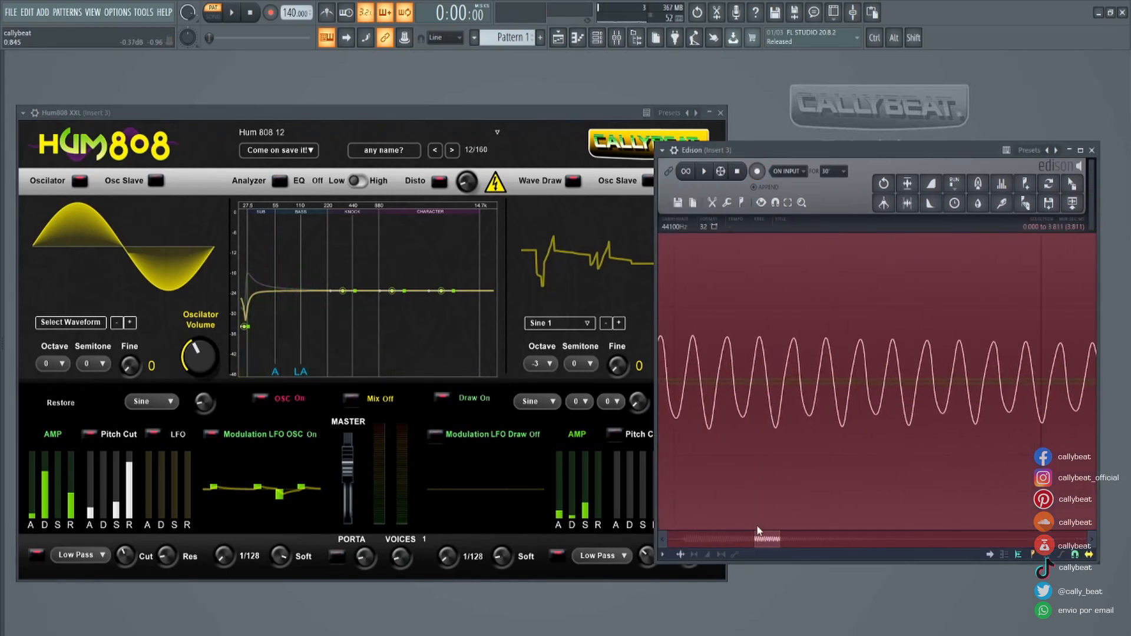
left_click_drag(757, 538, 667, 541)
left_click_drag(781, 545, 866, 539)
scroll(828, 439, "up", 7)
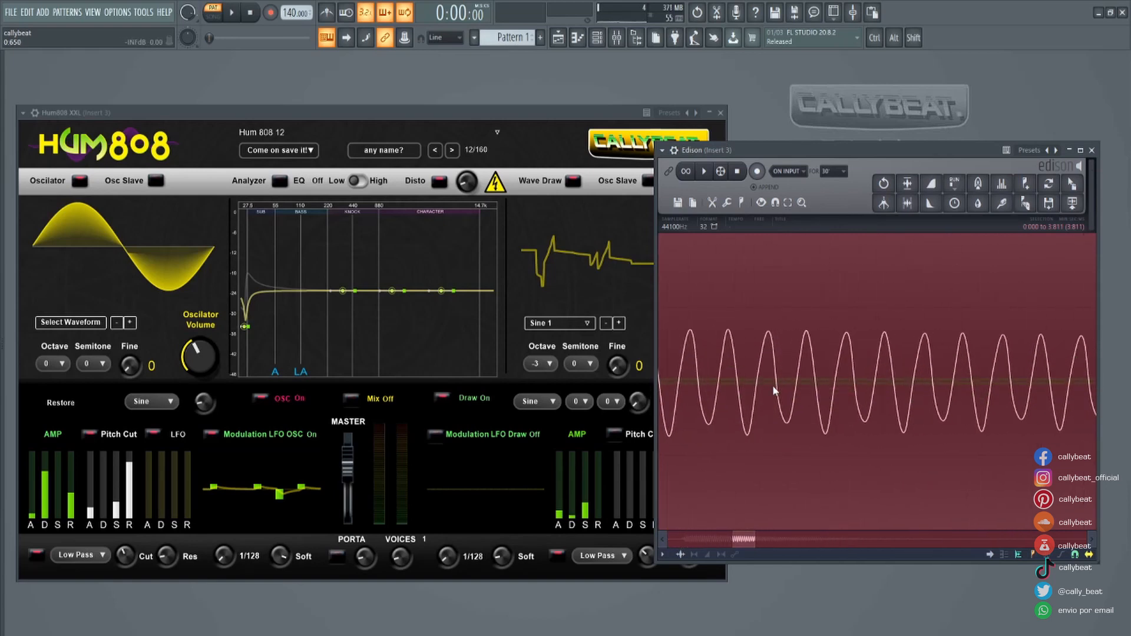
scroll(768, 396, "up", 4)
scroll(768, 397, "down", 5)
scroll(768, 402, "down", 2)
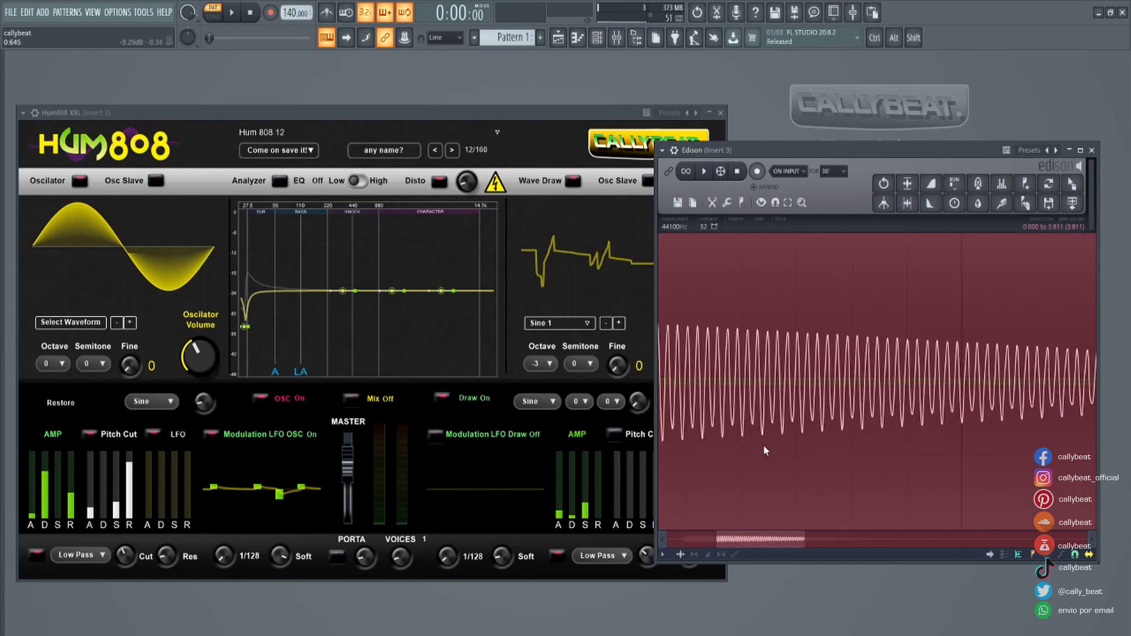
left_click_drag(744, 535, 869, 538)
scroll(913, 406, "up", 4)
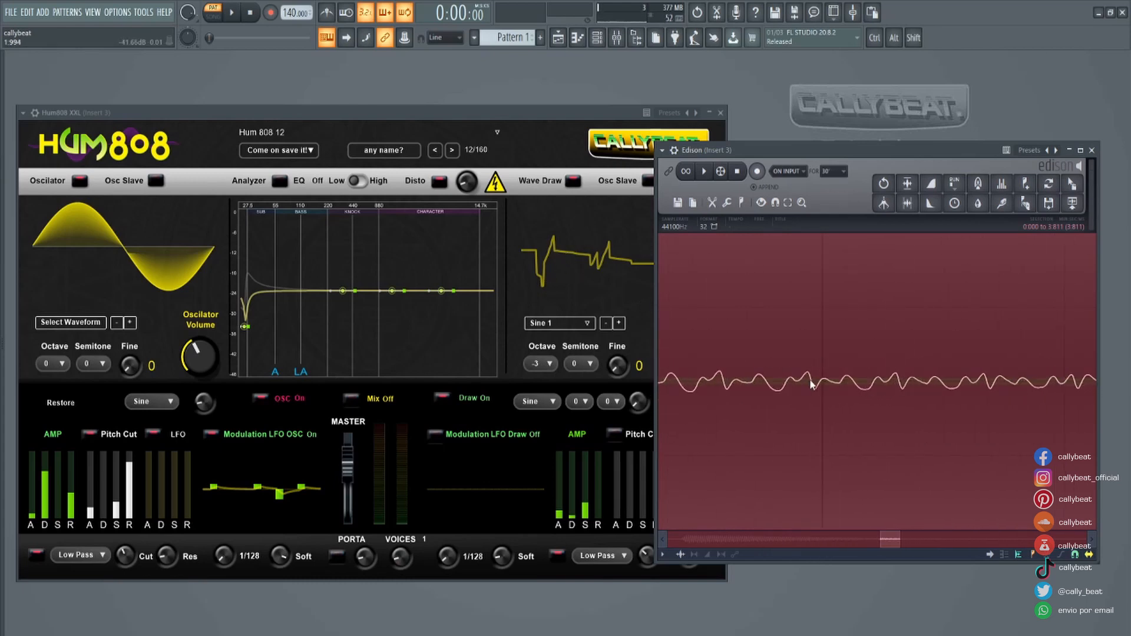
scroll(790, 387, "down", 8)
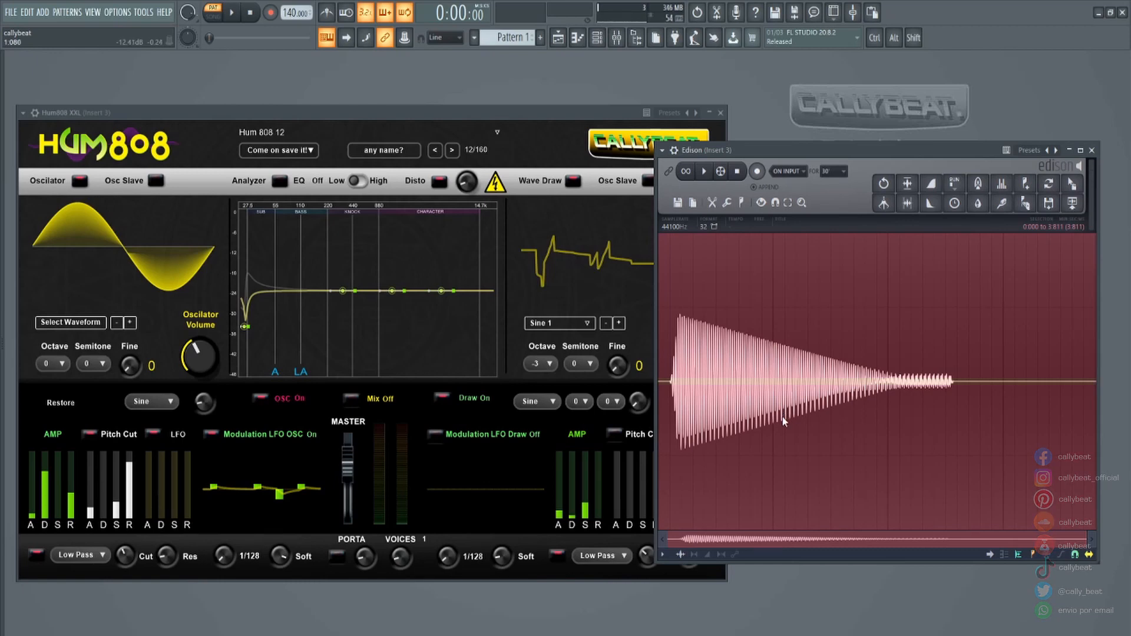
scroll(749, 376, "up", 4)
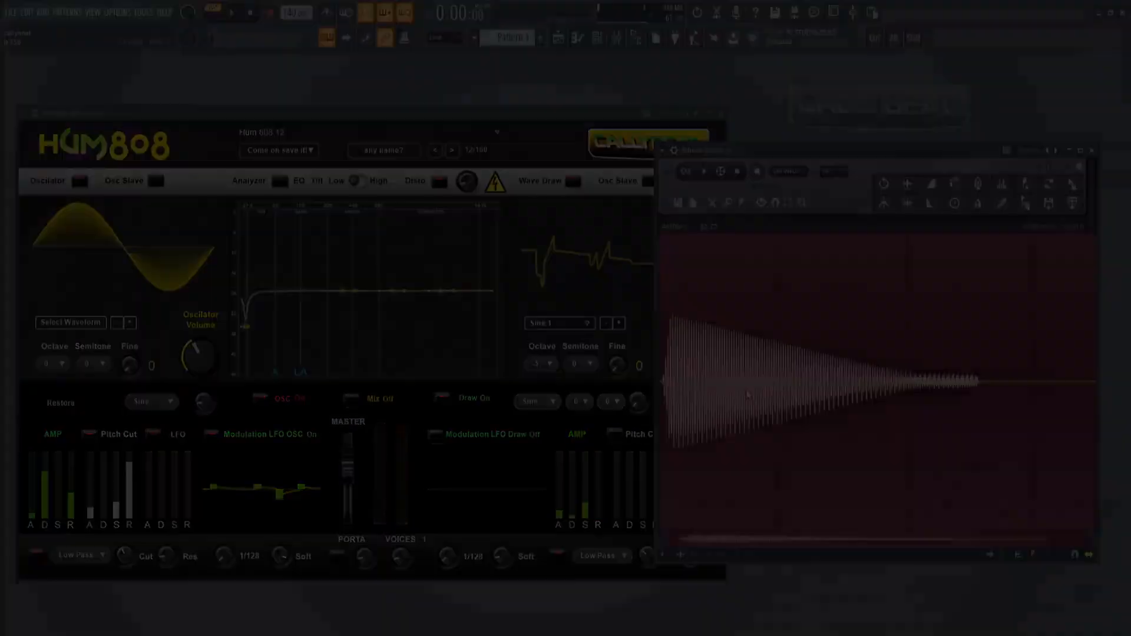